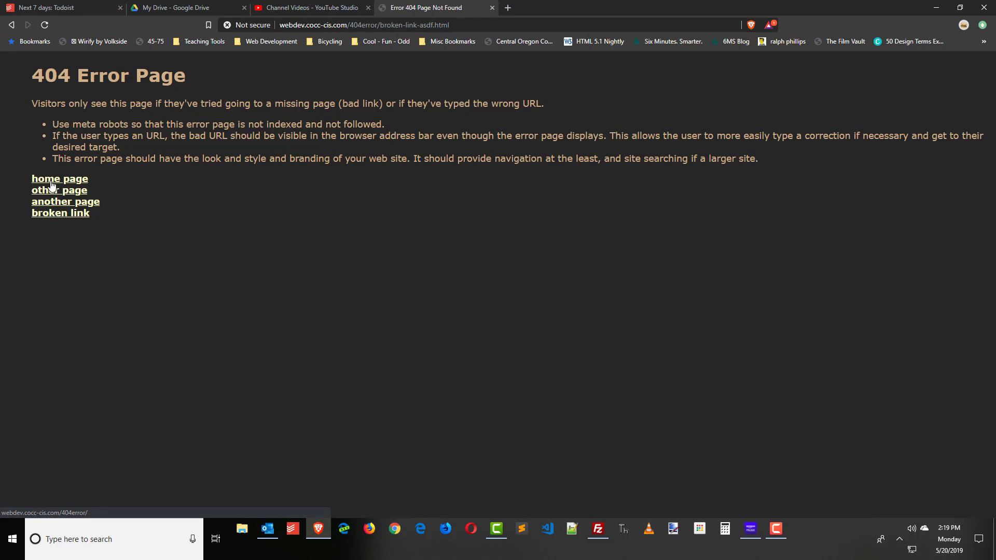
Select the /404error/ home page URL in the address bar for editing.
{"action": "left_click", "coordinate": [393, 25]}
{"action": "left_click", "coordinate": [394, 24]}
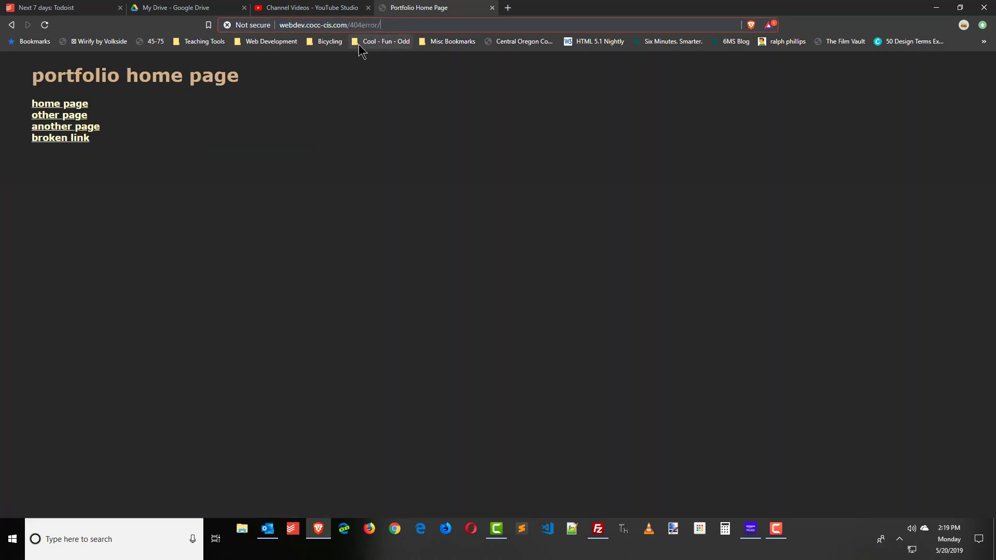
Load the bogus URLs fadsfadsfasdf.html and asdf/jklop/folder/anotherfolder/ under /404error/ to test the custom 404 page.
{"action": "type", "text": "fadsfadsfasdf.html"}
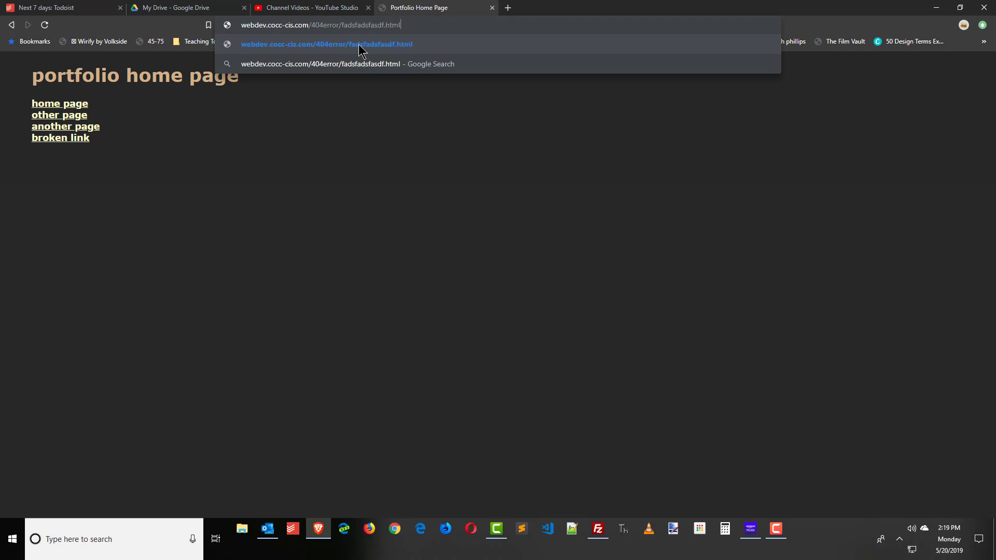
{"action": "key", "text": "Return"}
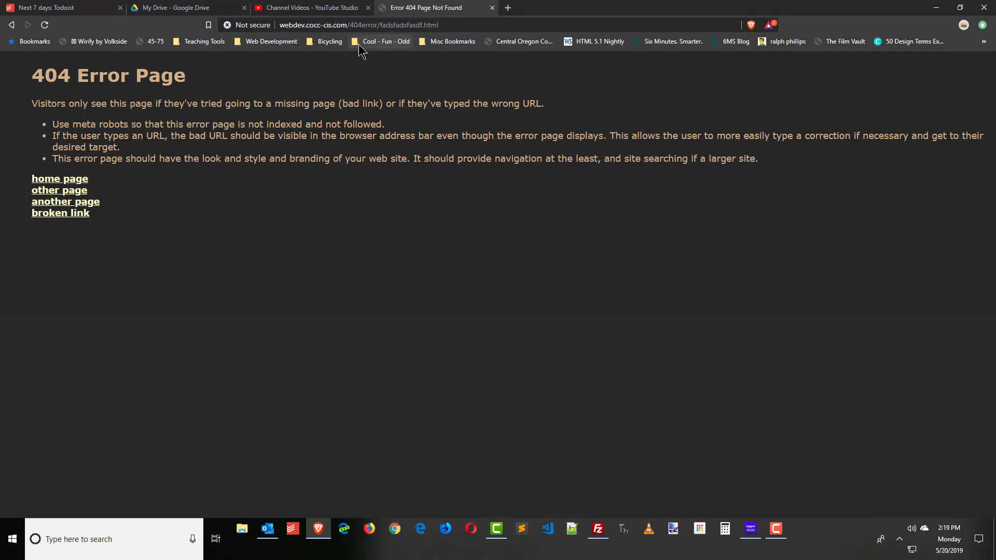
{"action": "left_click", "coordinate": [393, 25]}
{"action": "left_click", "coordinate": [381, 25]}
{"action": "left_click_drag", "start_coordinate": [382, 25], "coordinate": [442, 31]}
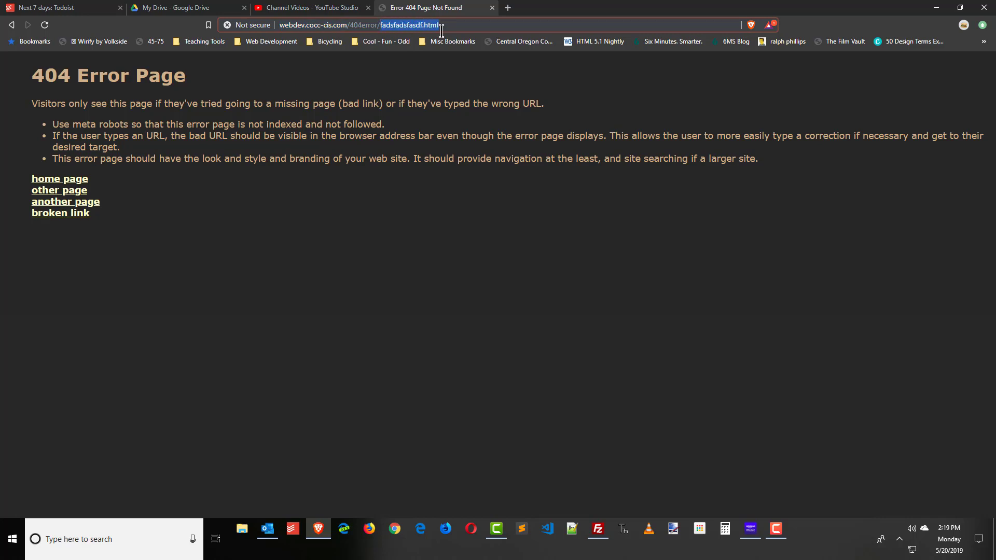
{"action": "type", "text": "asdf/jklop/folder/anotherfolder/"}
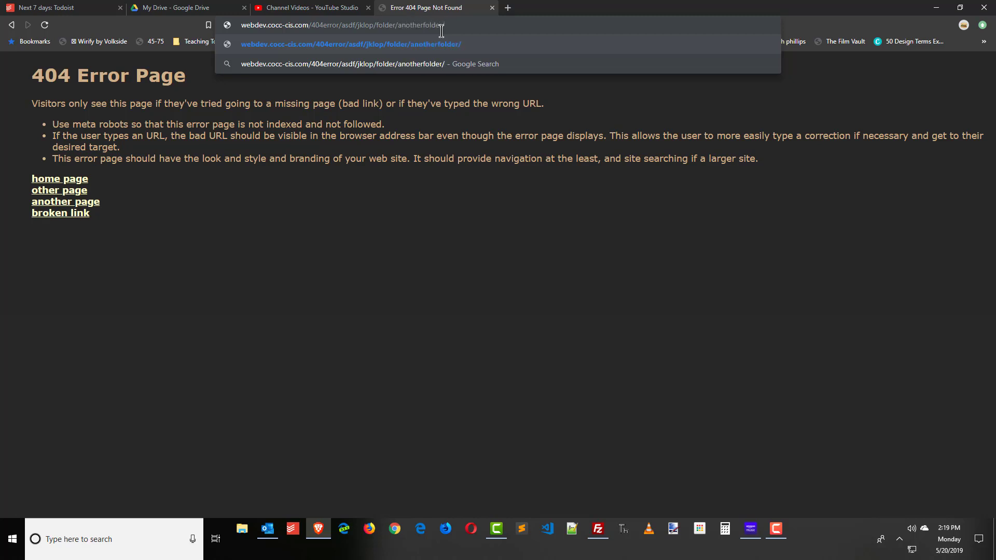
{"action": "key", "text": "Return"}
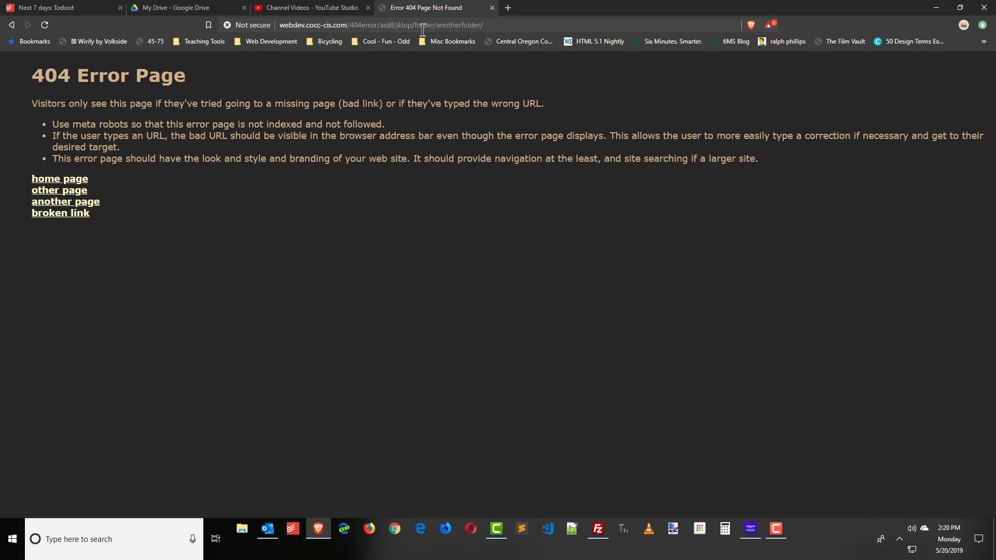
View the 404 page's source zoomed in, highlight the /404error/ stylesheet path, then return to the rendered page.
{"action": "right_click", "coordinate": [252, 287]}
{"action": "left_click", "coordinate": [293, 408]}
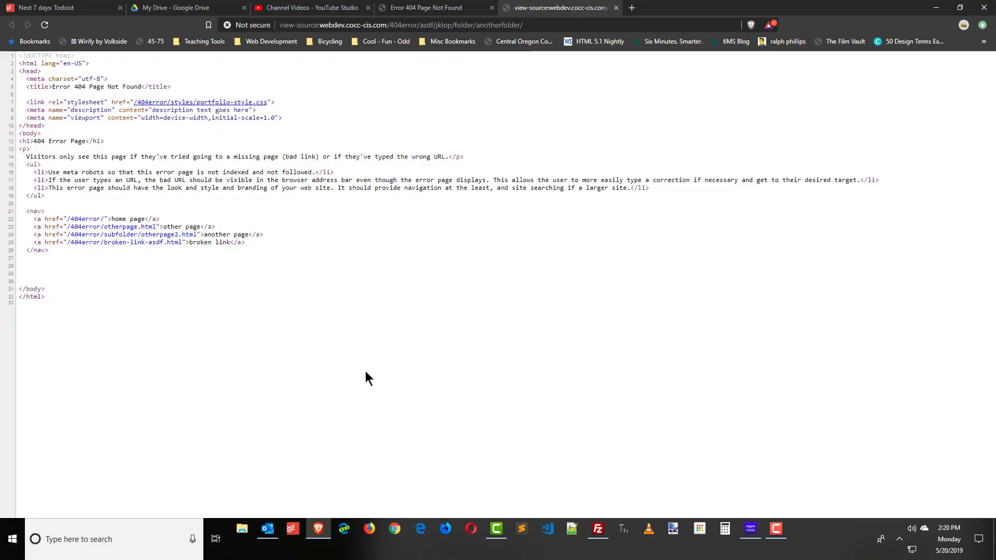
{"action": "key", "text": "ctrl+plus"}
{"action": "key", "text": "ctrl+plus"}
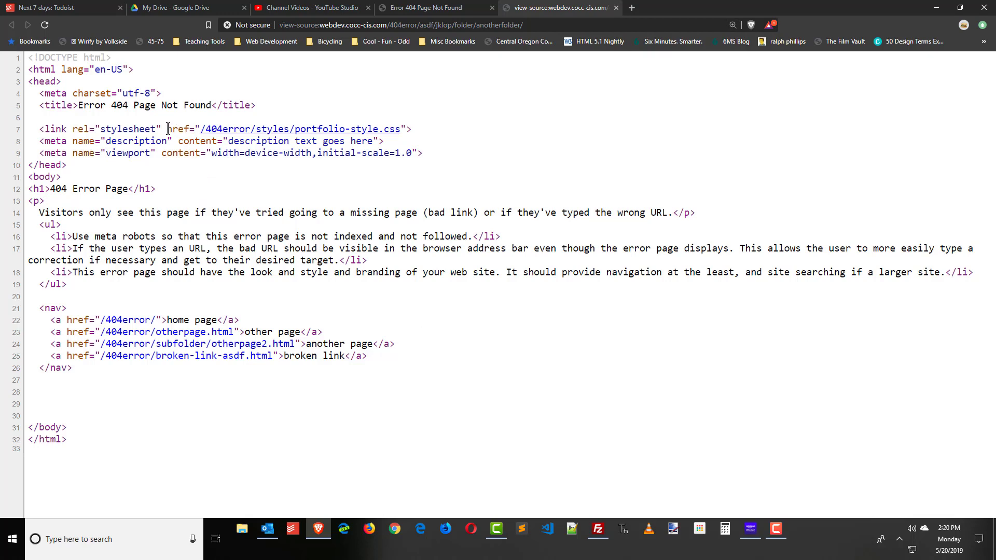
{"action": "left_click_drag", "start_coordinate": [167, 128], "coordinate": [217, 128]}
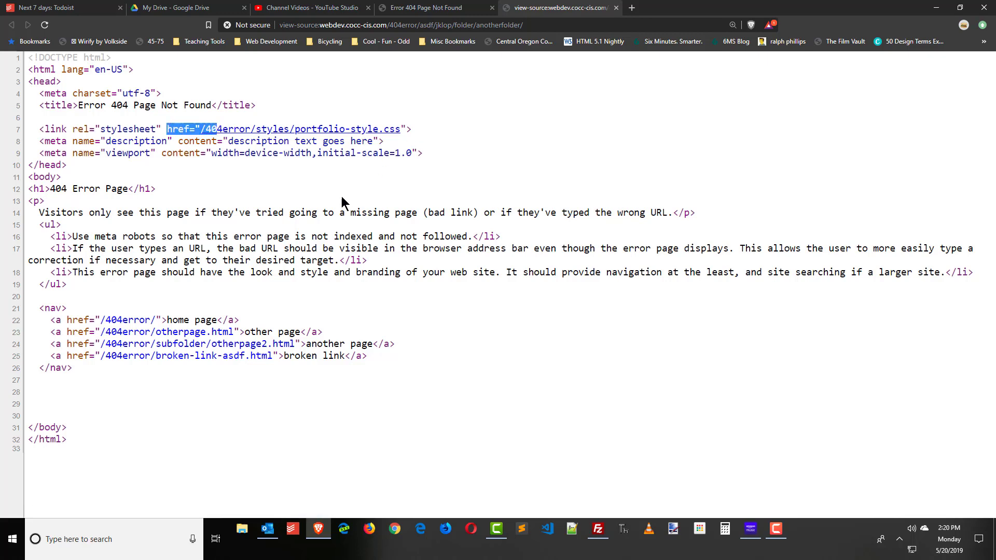
{"action": "left_click", "coordinate": [326, 207]}
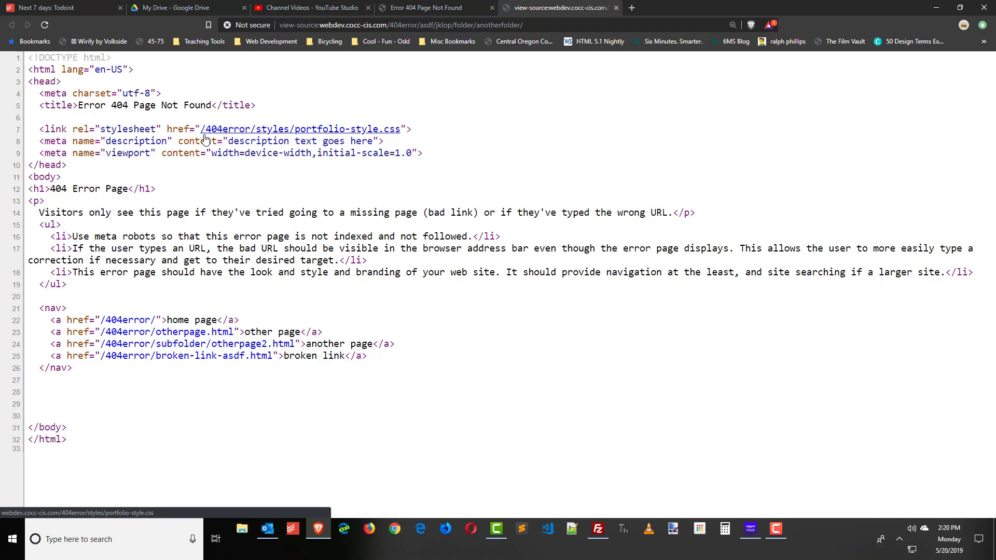
{"action": "left_click", "coordinate": [408, 8]}
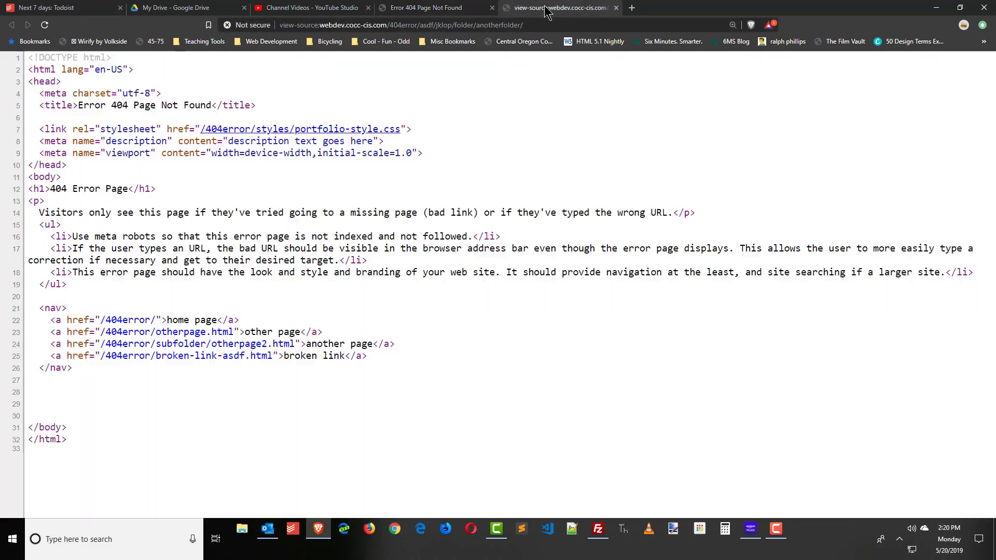
Recheck the source, then test the 404 page's home, other page and broken links.
{"action": "left_click", "coordinate": [540, 7]}
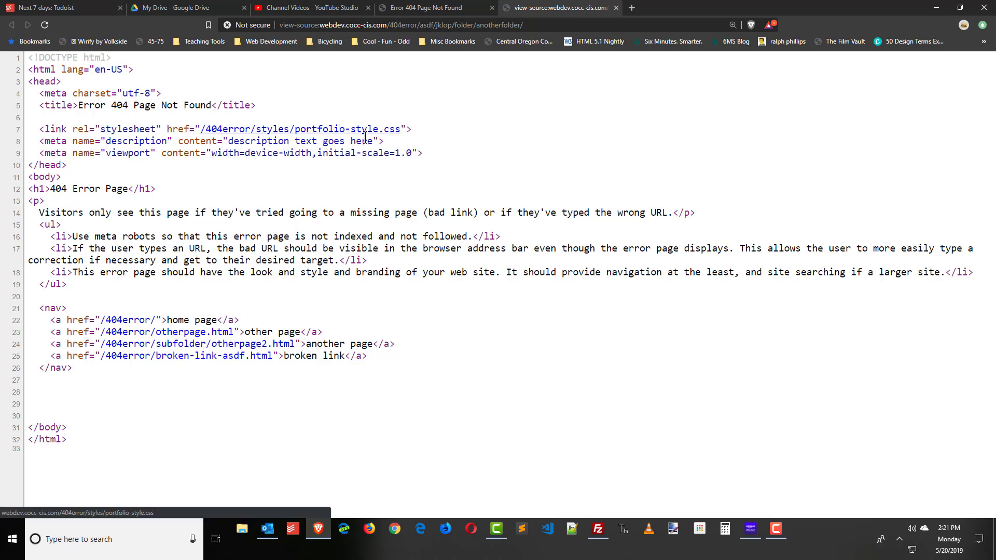
{"action": "left_click", "coordinate": [445, 8]}
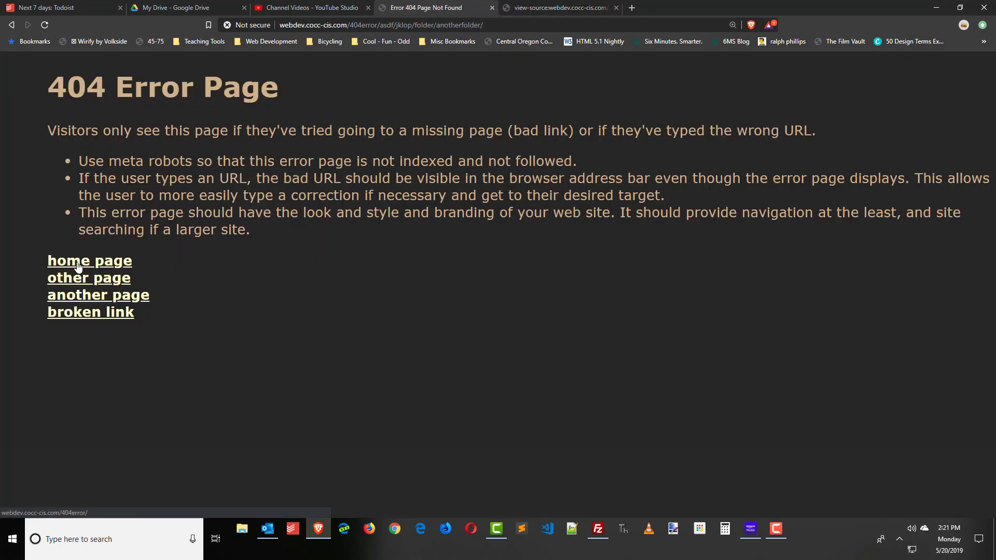
{"action": "left_click", "coordinate": [77, 265]}
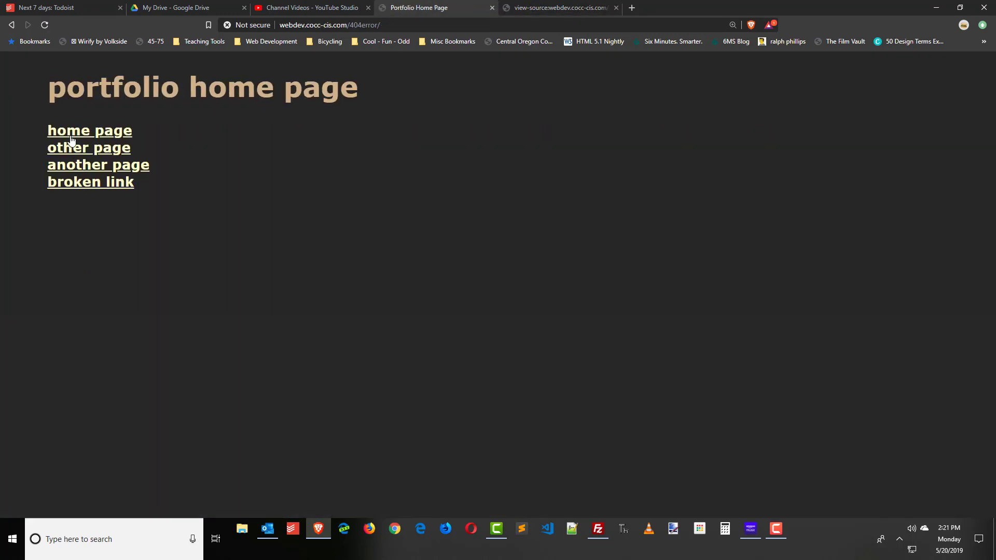
{"action": "left_click", "coordinate": [73, 150]}
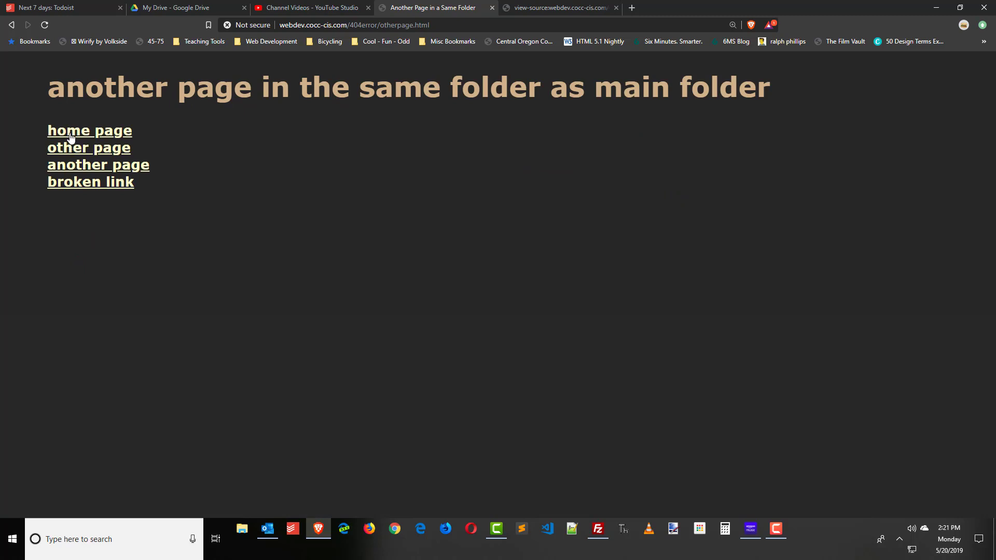
{"action": "left_click", "coordinate": [69, 135]}
{"action": "left_click", "coordinate": [89, 182]}
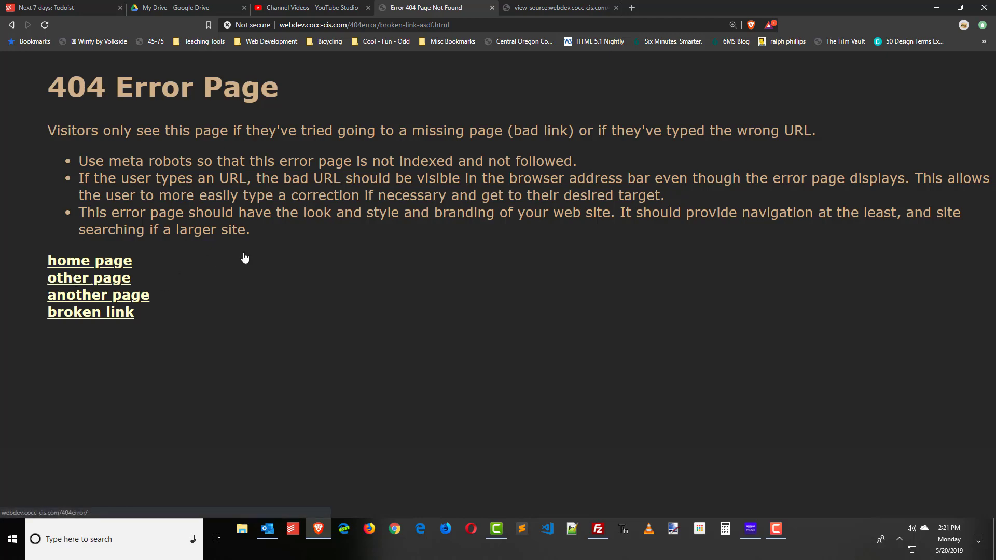
Return to the page source tab and bring FileZilla to the front.
{"action": "key", "text": "alt+Tab"}
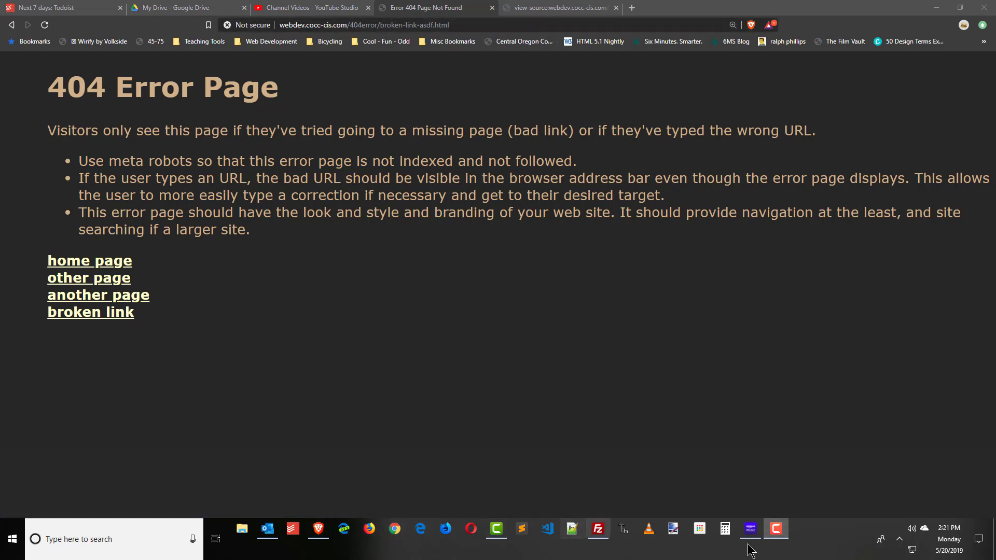
{"action": "left_click", "coordinate": [570, 11]}
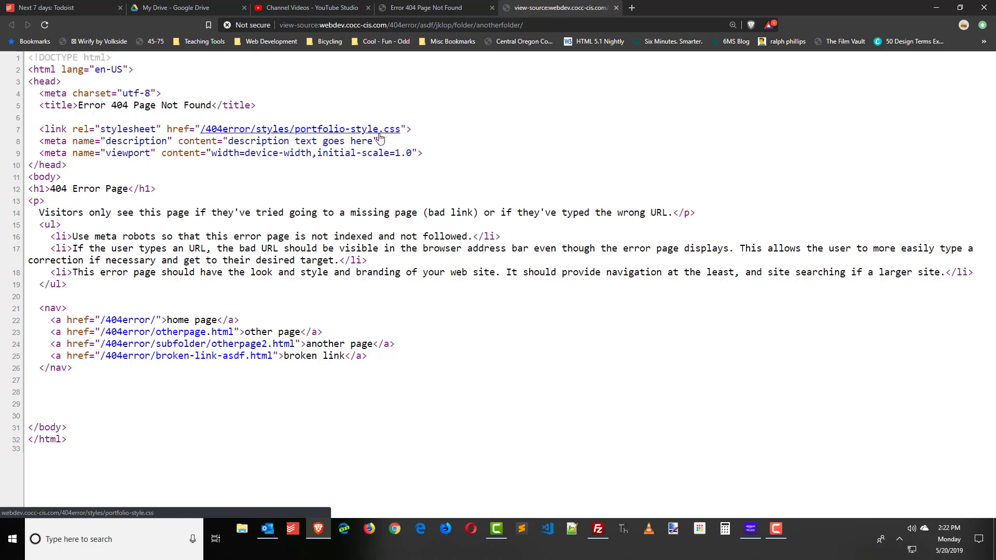
{"action": "left_click", "coordinate": [602, 540]}
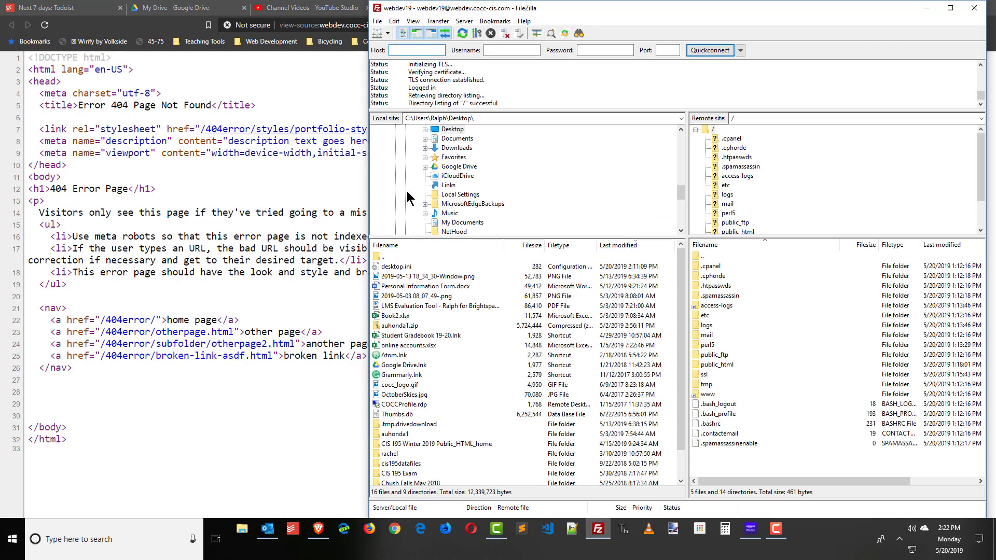
Minimize Brave and drag index.html from the server's public_html folder onto the Desktop.
{"action": "left_click", "coordinate": [350, 20]}
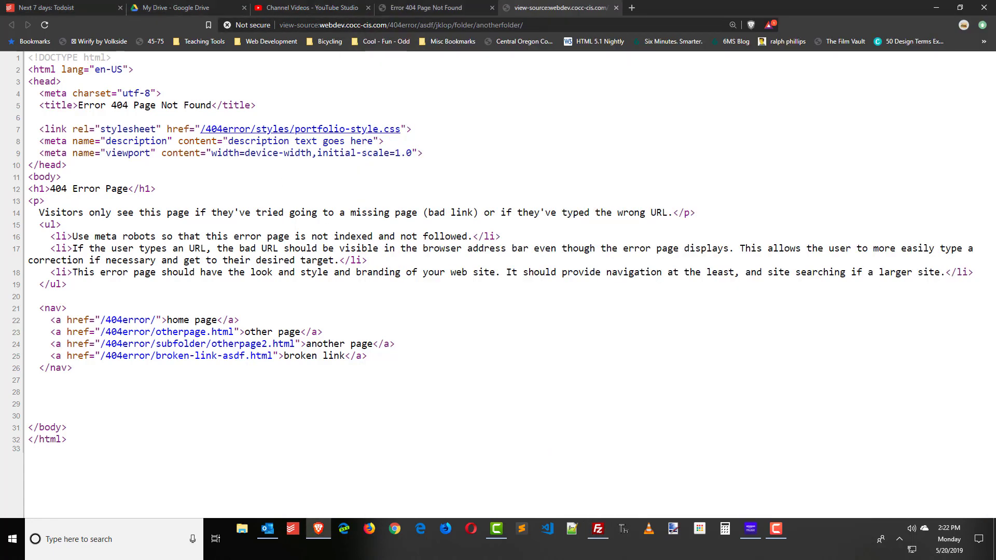
{"action": "left_click", "coordinate": [938, 8]}
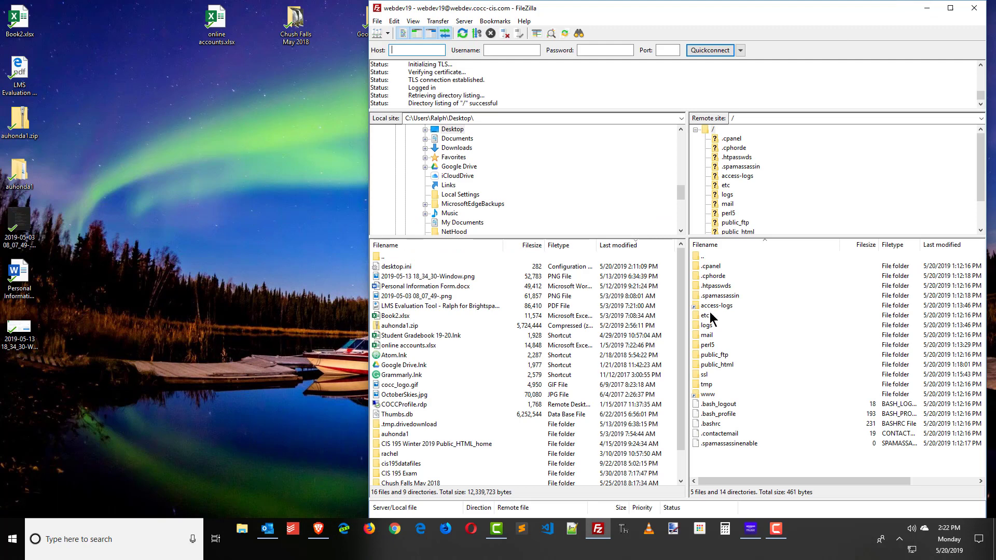
{"action": "double_click", "coordinate": [719, 366]}
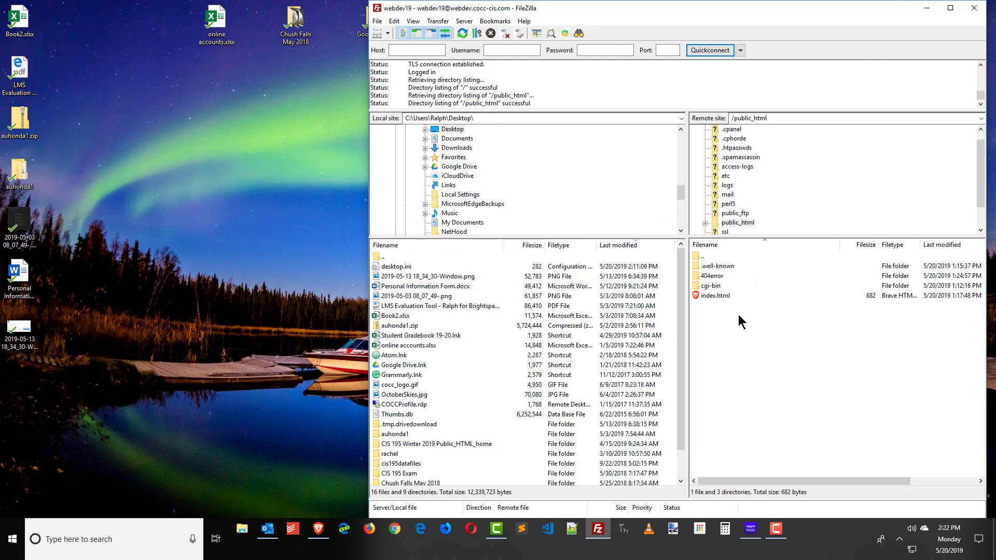
{"action": "left_click", "coordinate": [712, 298]}
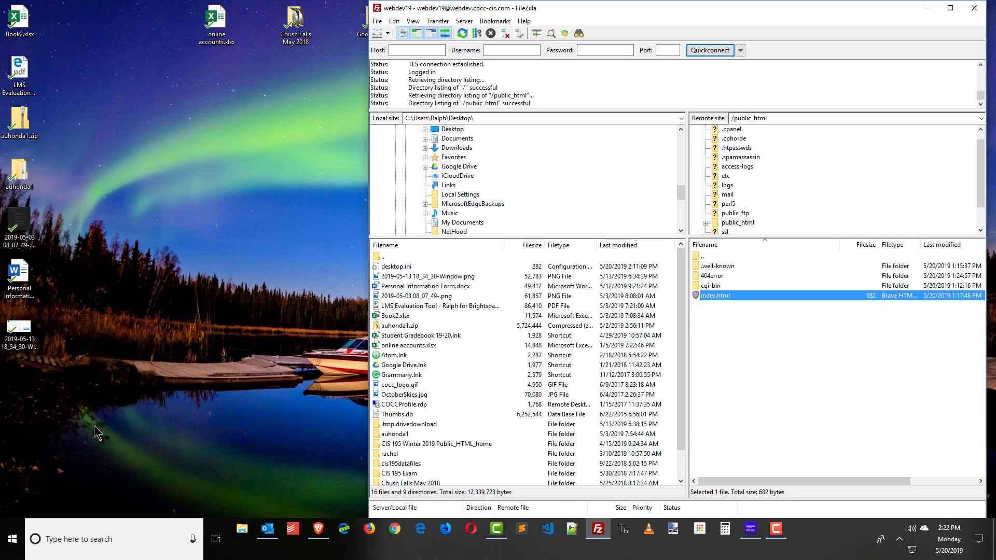
{"action": "left_click_drag", "start_coordinate": [717, 296], "coordinate": [124, 397]}
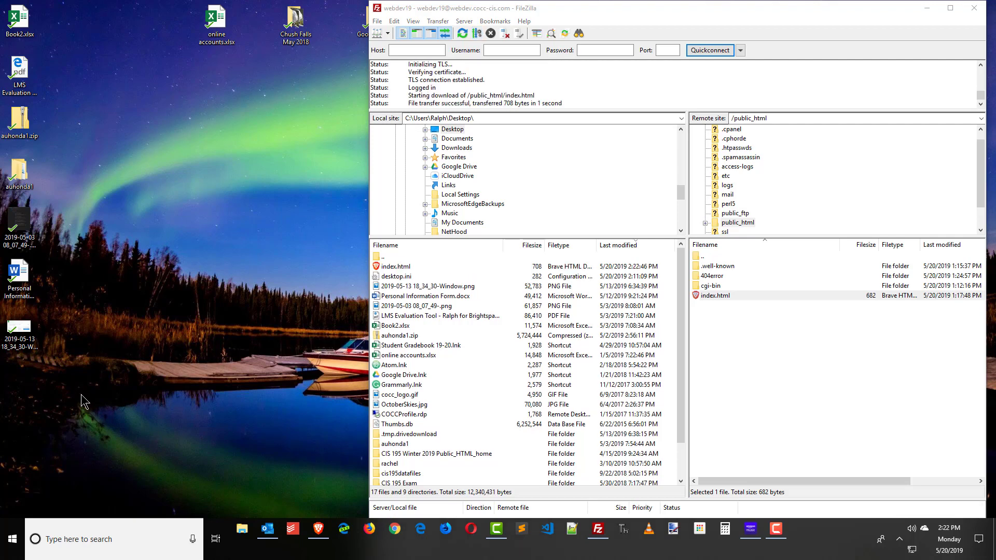
{"action": "double_click", "coordinate": [718, 281]}
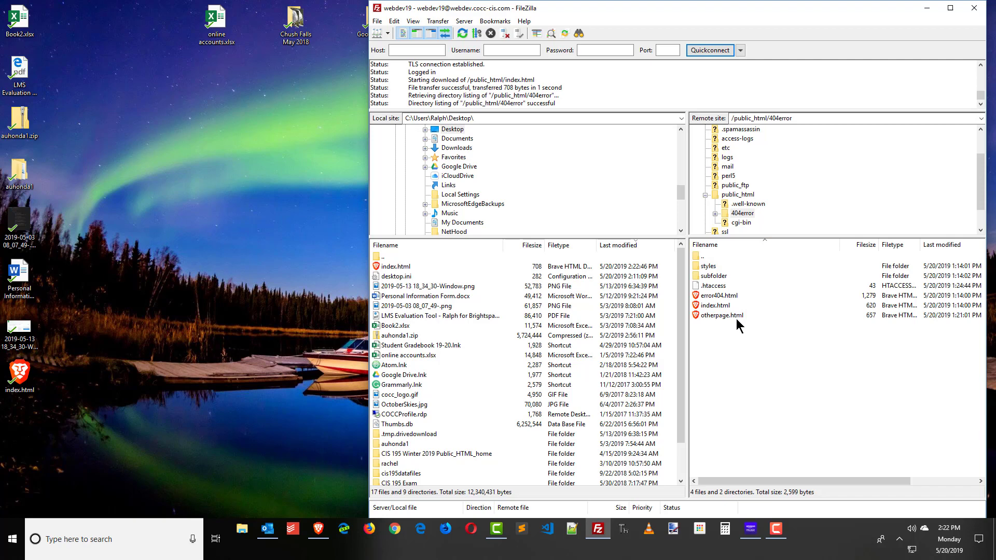
Remove .htaccess from the server's /public_html/404error folder and select error404.html.
{"action": "left_click", "coordinate": [709, 287]}
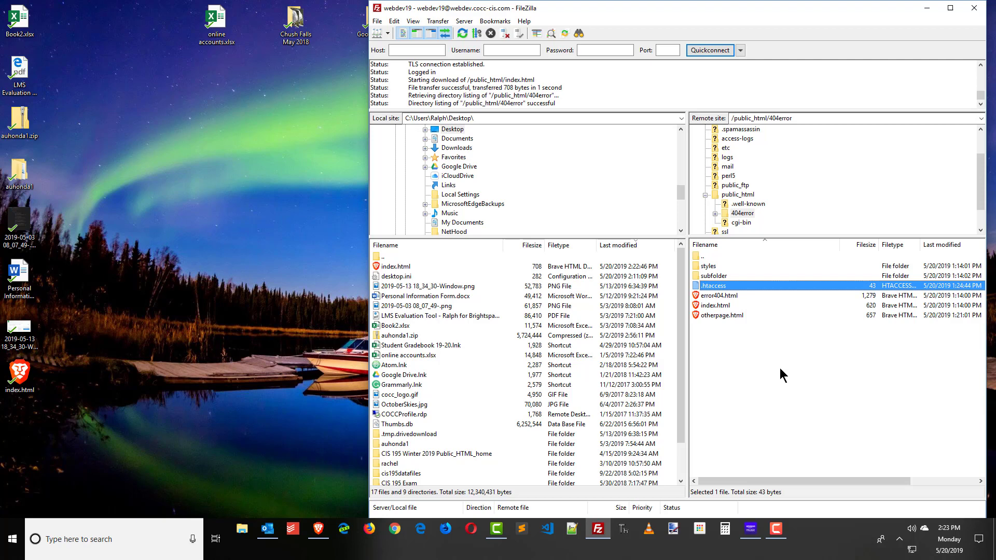
{"action": "key", "text": "Delete"}
{"action": "left_click", "coordinate": [701, 283]}
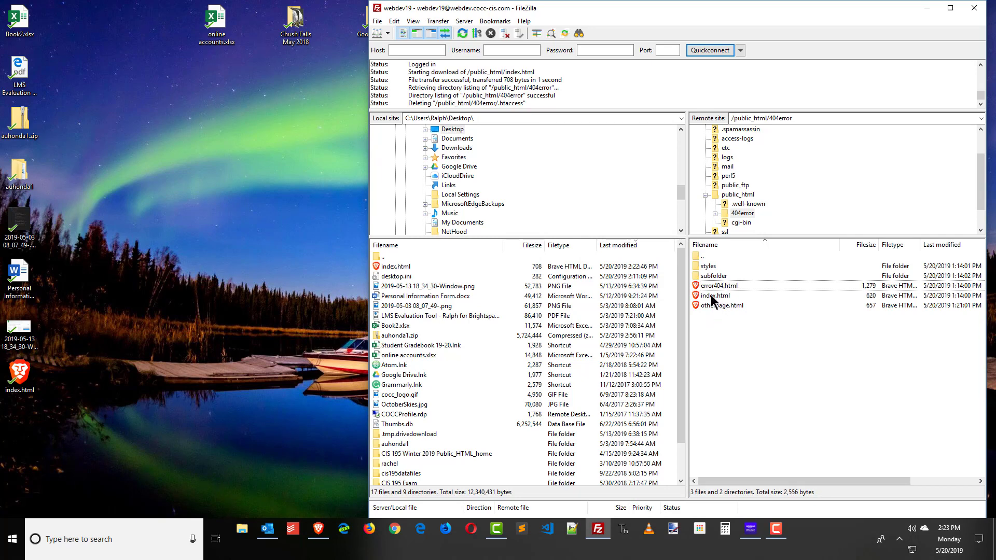
{"action": "left_click", "coordinate": [708, 287]}
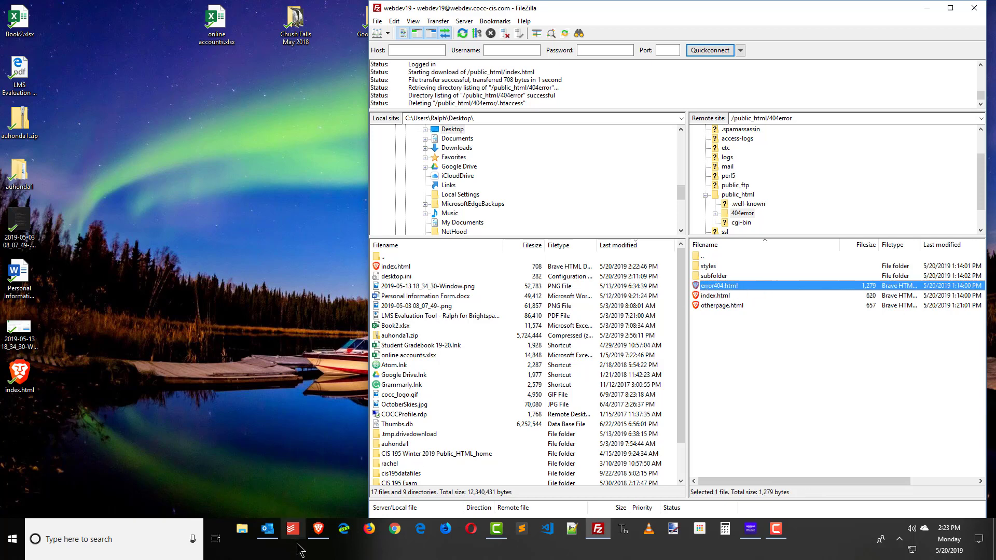
Close the page source, reload the broken-link page, and trim the URL back to /404error/.
{"action": "left_click", "coordinate": [318, 535]}
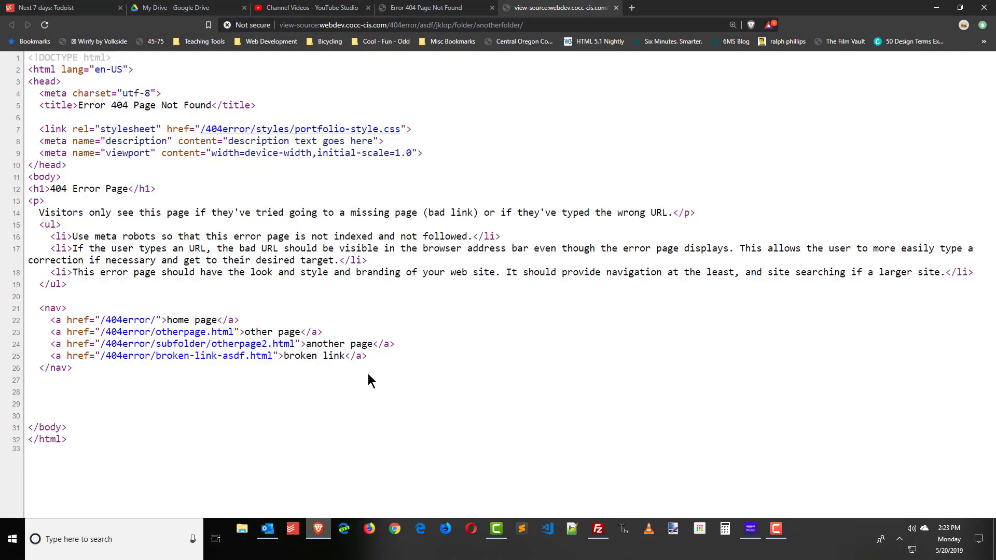
{"action": "left_click", "coordinate": [616, 7]}
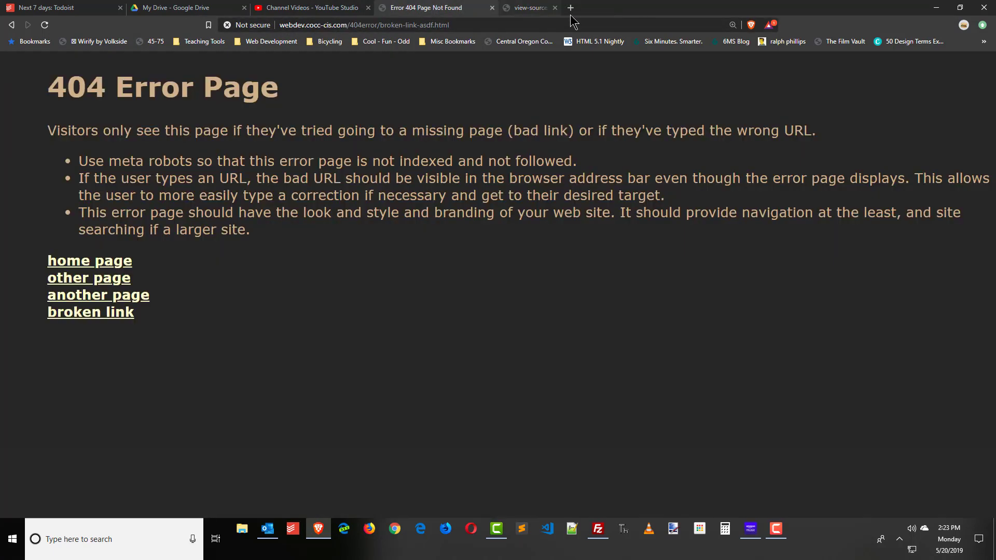
{"action": "left_click", "coordinate": [44, 25]}
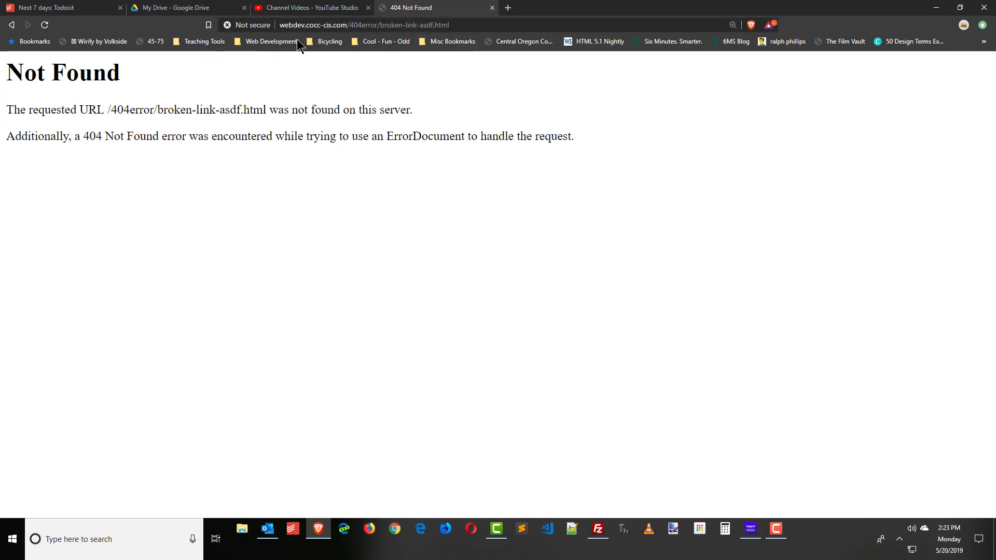
{"action": "left_click", "coordinate": [374, 25]}
{"action": "left_click", "coordinate": [377, 26]}
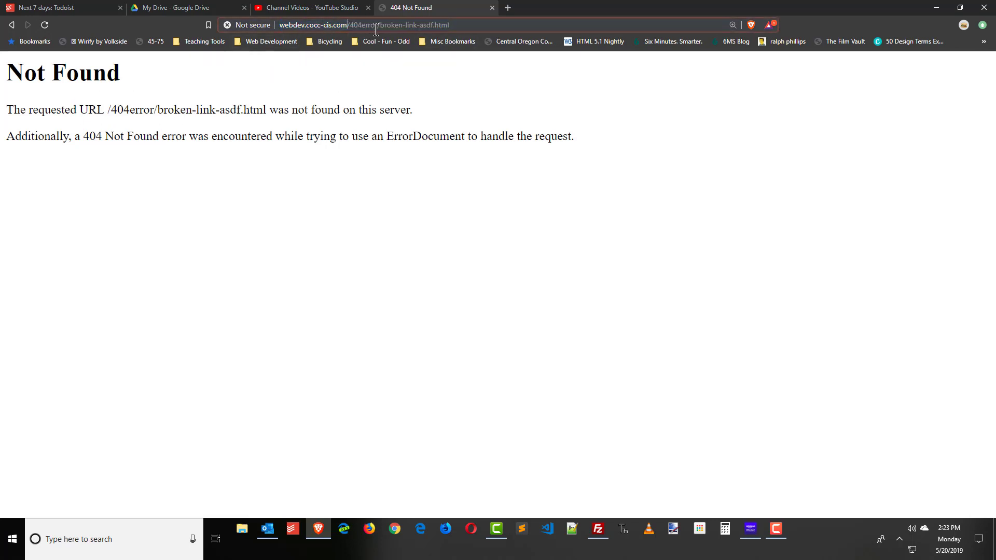
{"action": "left_click_drag", "start_coordinate": [380, 28], "coordinate": [521, 32]}
{"action": "key", "text": "BackSpace"}
{"action": "key", "text": "Return"}
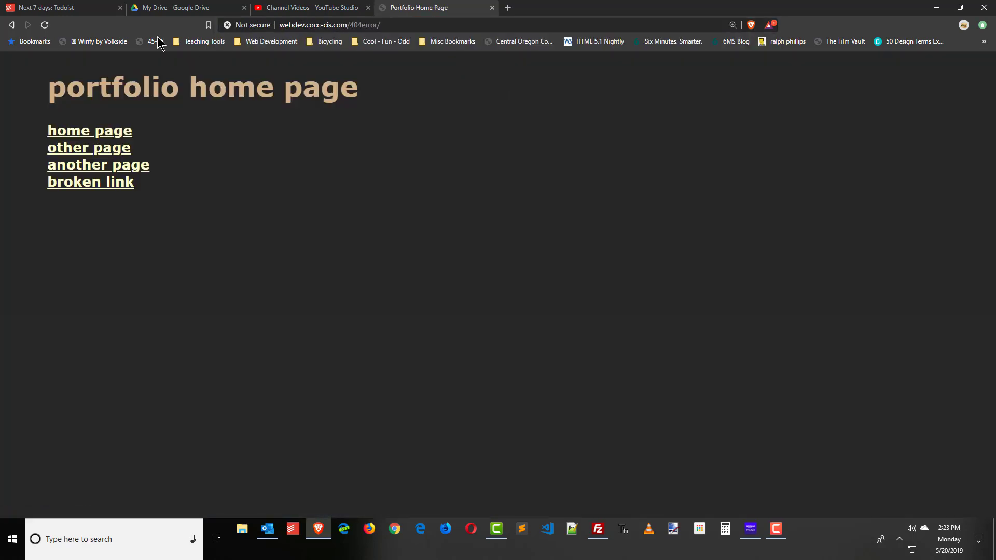
Confirm the broken link and dfadsfadsfa.html now show the server's default Not Found page.
{"action": "left_click", "coordinate": [46, 24]}
{"action": "left_click", "coordinate": [104, 188]}
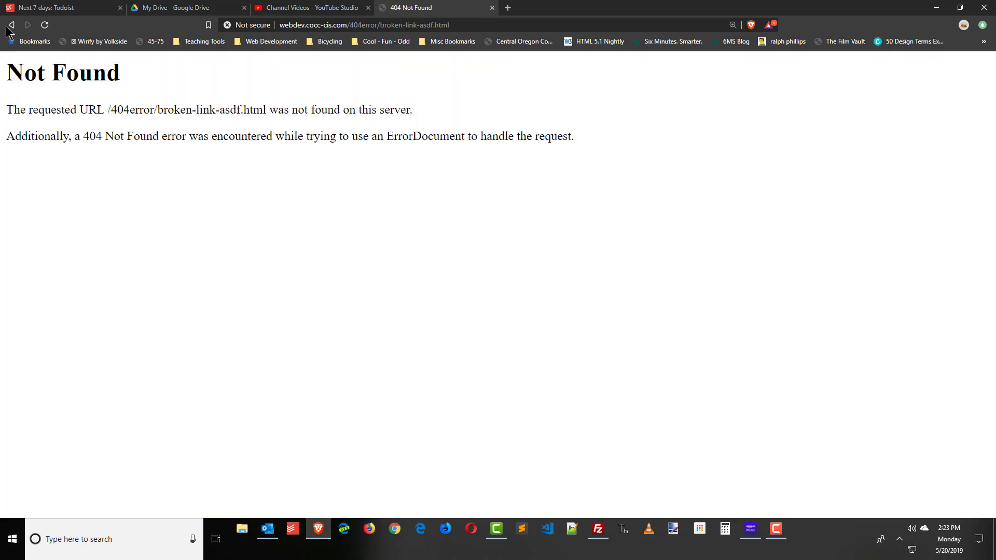
{"action": "left_click", "coordinate": [11, 25]}
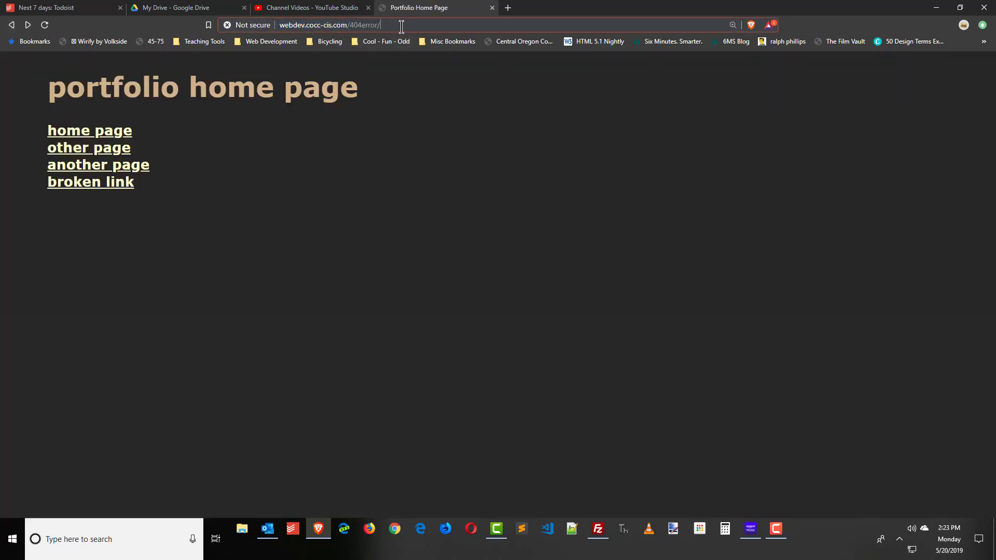
{"action": "left_click", "coordinate": [401, 26]}
{"action": "type", "text": "dfadsfadsfa.html"}
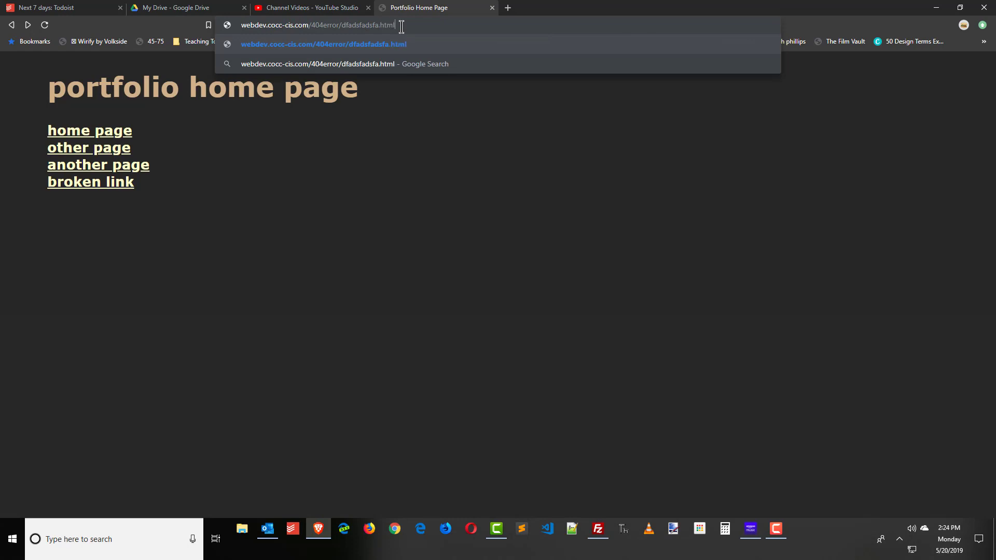
{"action": "key", "text": "Return"}
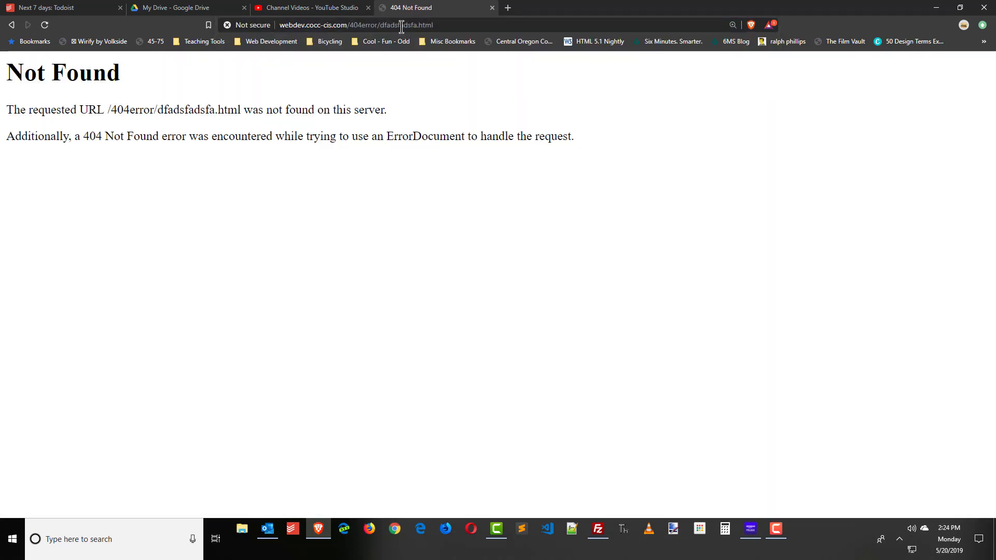
{"action": "key", "text": "alt+Tab"}
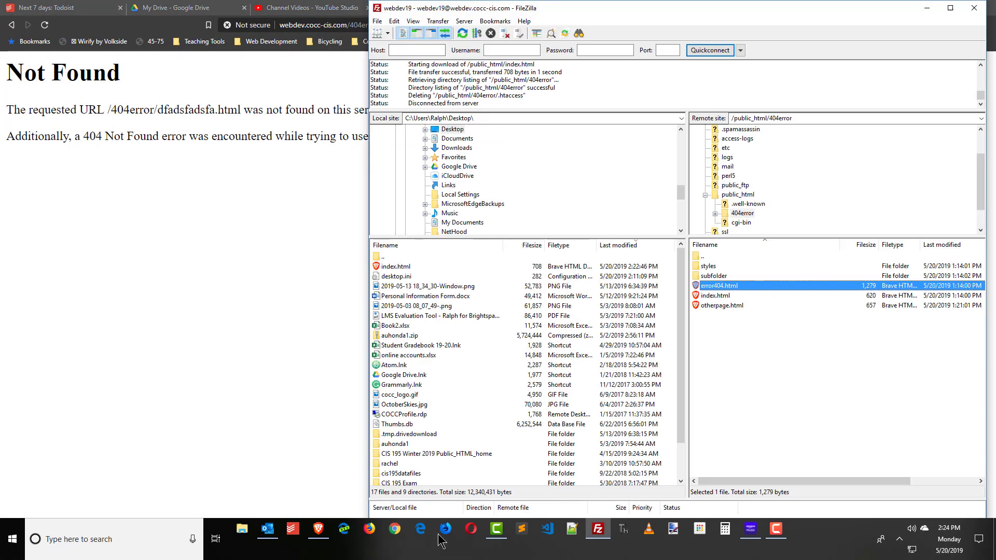
In Visual Studio Code, close auhonda1.css and auhonda1.html and create a new file.
{"action": "left_click", "coordinate": [547, 529]}
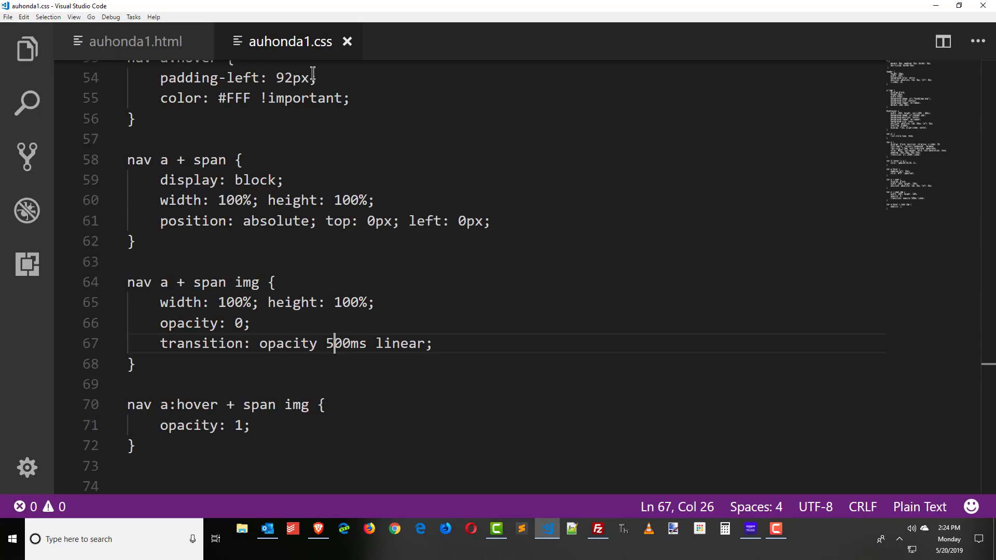
{"action": "scroll", "coordinate": [322, 220], "scroll_direction": "up", "scroll_amount": 9}
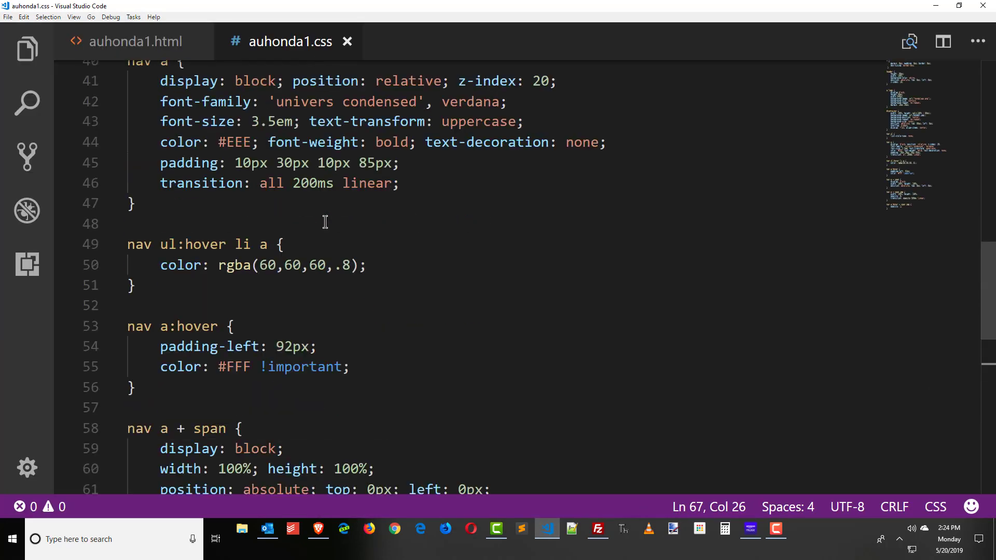
{"action": "left_click", "coordinate": [347, 39]}
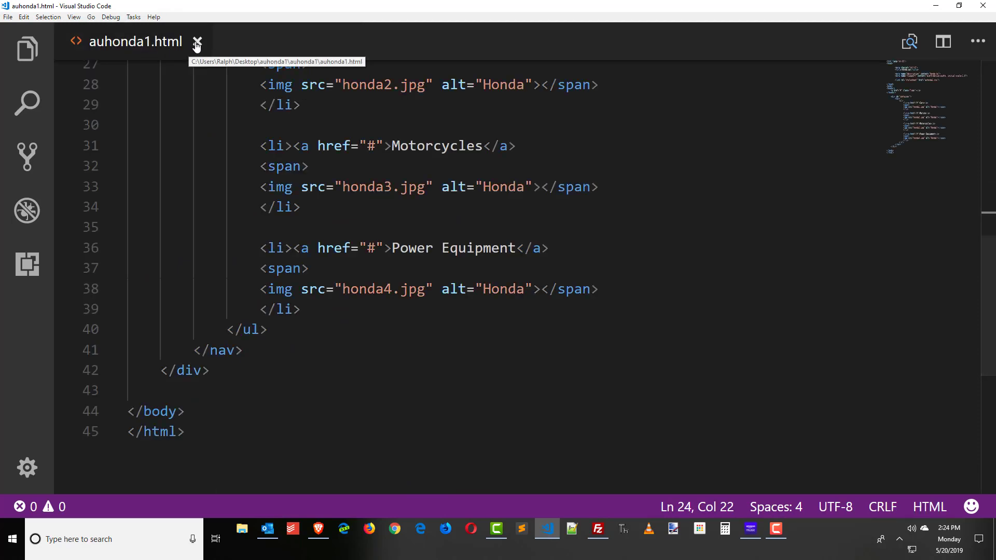
{"action": "left_click", "coordinate": [197, 42]}
{"action": "left_click", "coordinate": [7, 17]}
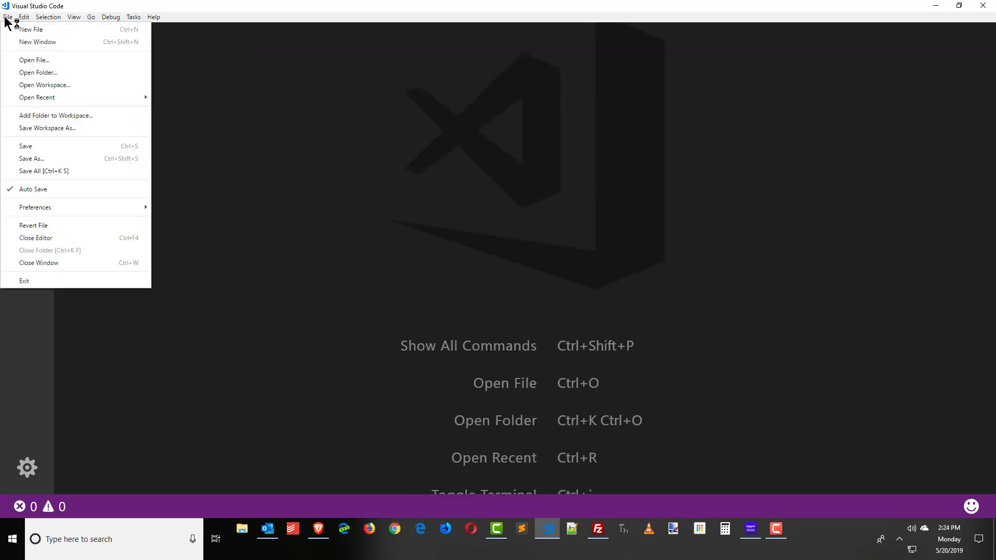
{"action": "left_click", "coordinate": [31, 29]}
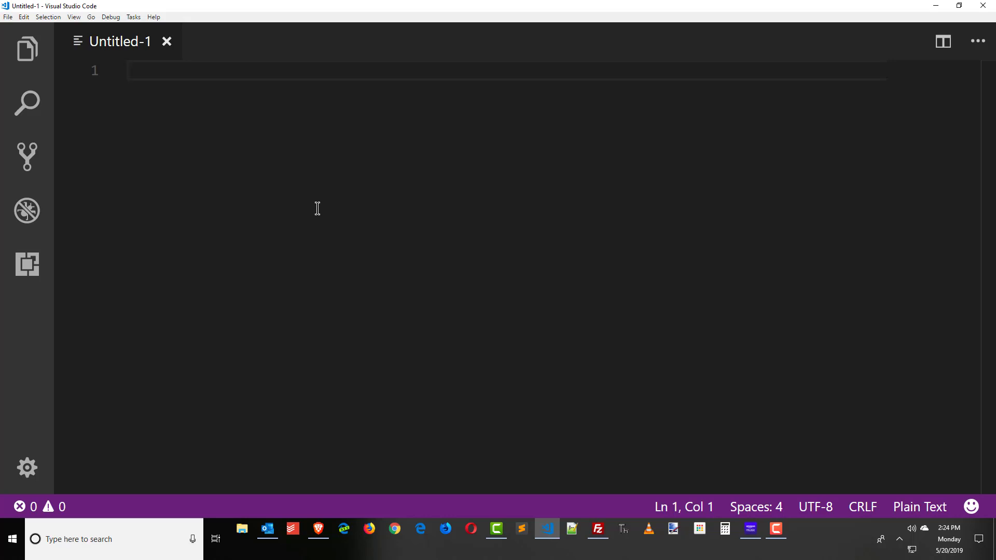
Save the new file to the Desktop as htaccess.txt.
{"action": "left_click", "coordinate": [8, 17]}
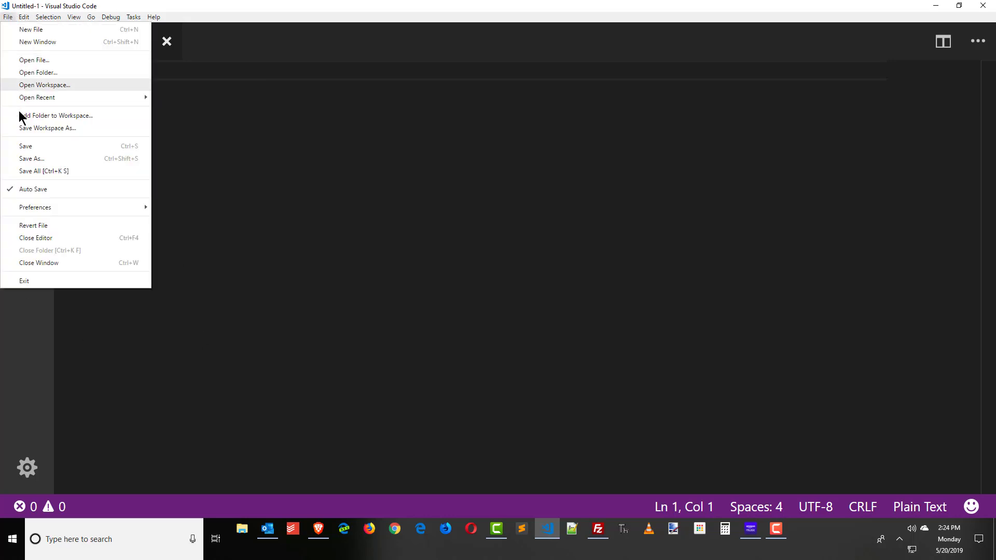
{"action": "left_click", "coordinate": [39, 159]}
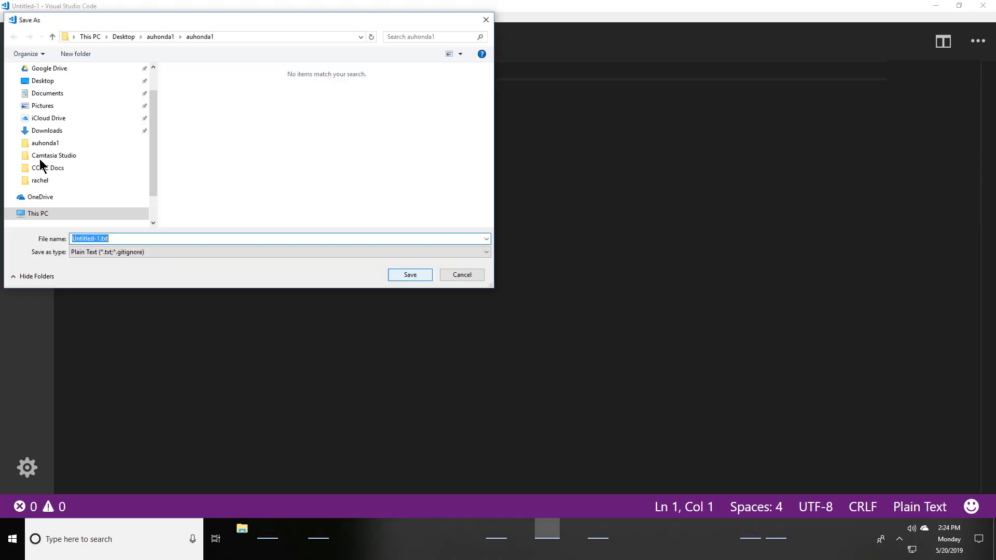
{"action": "scroll", "coordinate": [78, 124], "scroll_direction": "up", "scroll_amount": 2}
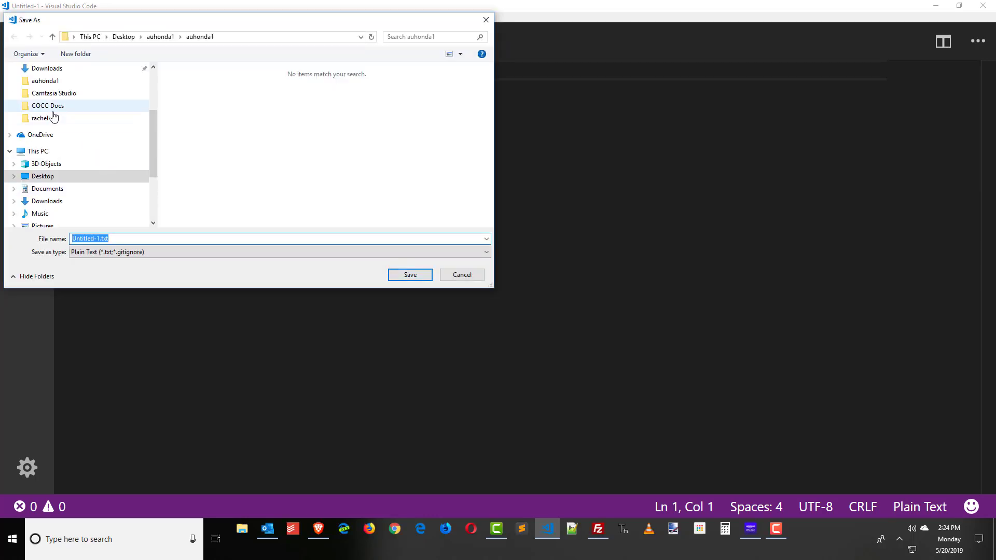
{"action": "scroll", "coordinate": [54, 116], "scroll_direction": "up", "scroll_amount": 2}
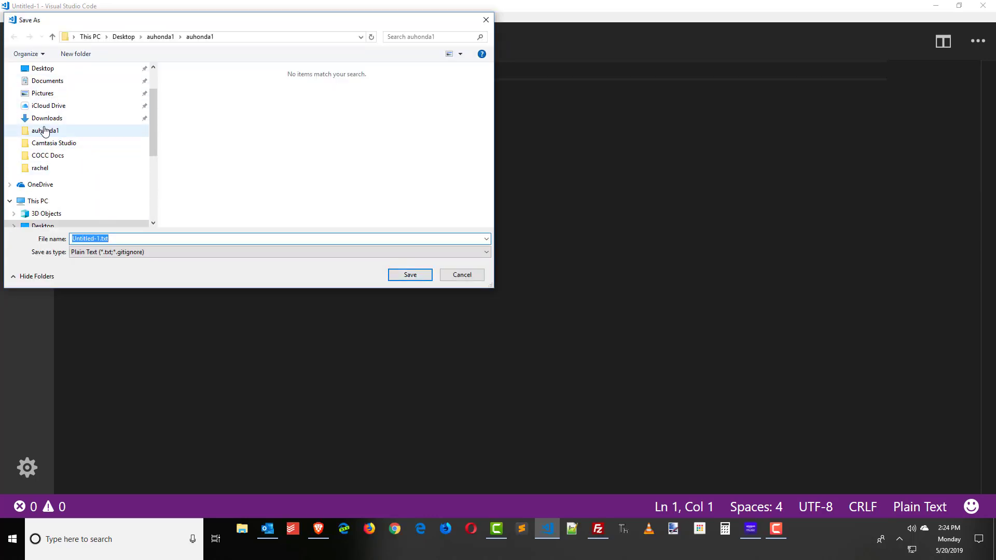
{"action": "scroll", "coordinate": [44, 129], "scroll_direction": "up", "scroll_amount": 2}
{"action": "left_click", "coordinate": [41, 114]}
{"action": "left_click", "coordinate": [135, 235]}
{"action": "type", "text": "ht"}
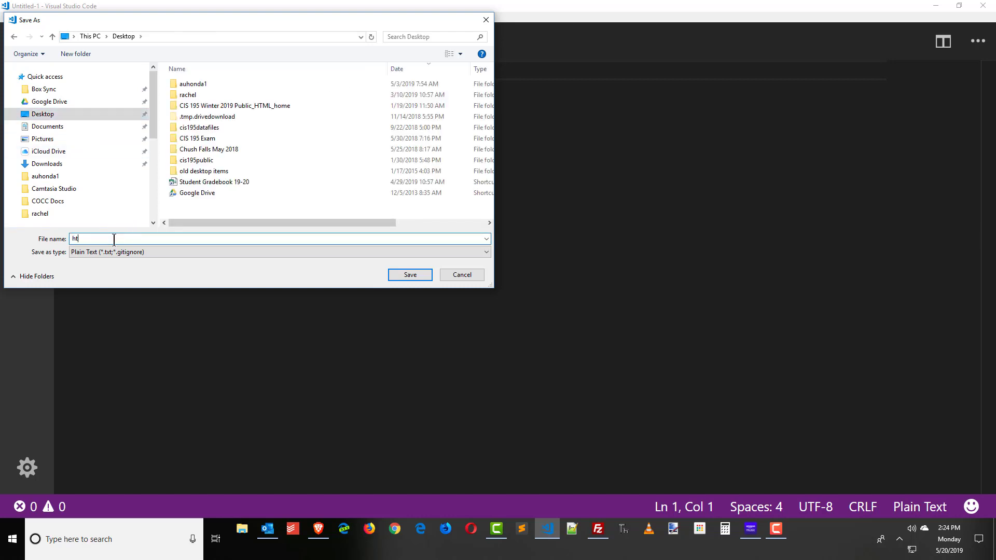
{"action": "type", "text": "access.txt"}
{"action": "key", "text": "Return"}
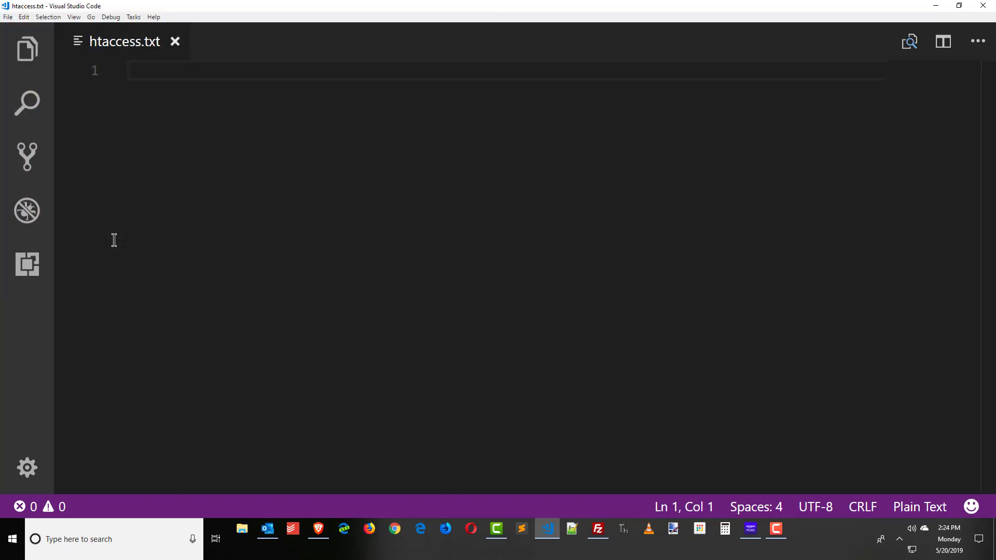
Type ErrorDocument 404 /yourerrorpage.html on line 1, correcting the ErrorDocumdent typo.
{"action": "type", "text": "ErrorDocumdent"}
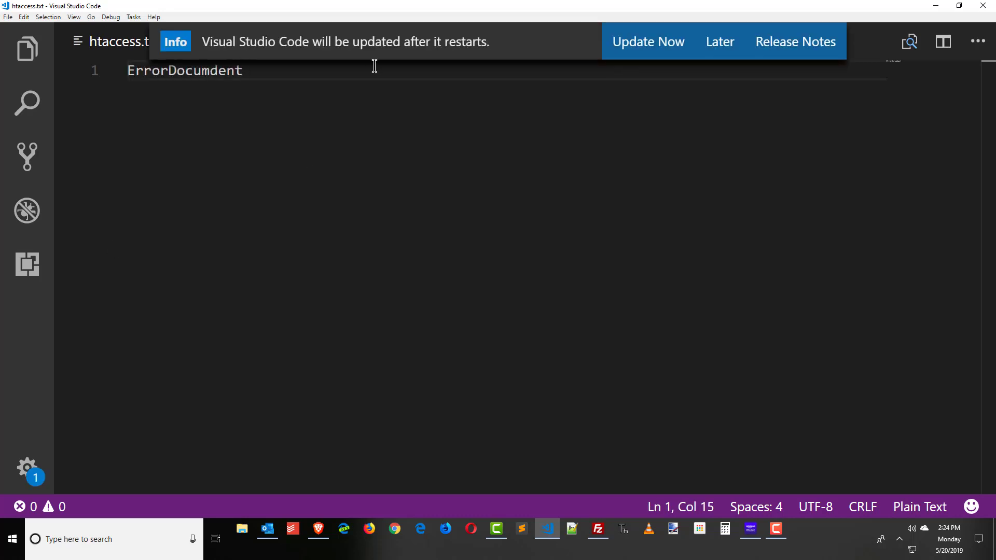
{"action": "left_click", "coordinate": [718, 45]}
{"action": "left_click", "coordinate": [218, 72]}
{"action": "key", "text": "BackSpace"}
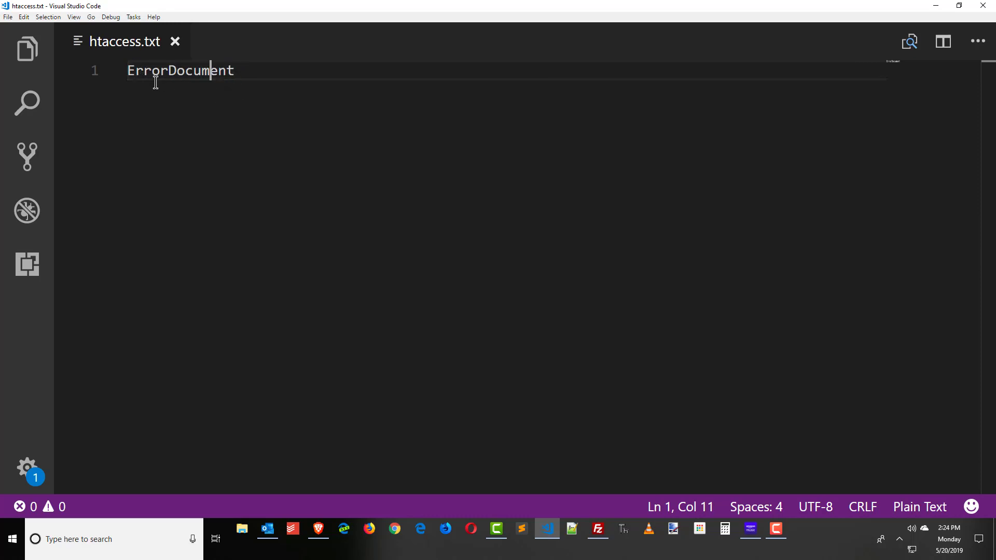
{"action": "left_click", "coordinate": [263, 68]}
{"action": "type", "text": "404"}
{"action": "type", "text": "/"}
{"action": "type", "text": "yourerrorpage.html"}
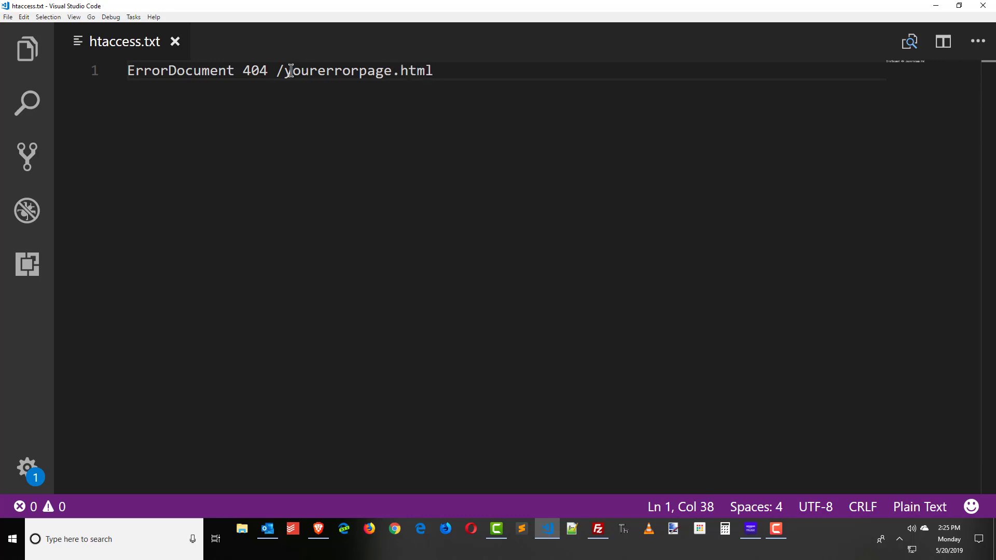
{"action": "left_click_drag", "start_coordinate": [292, 70], "coordinate": [438, 70]}
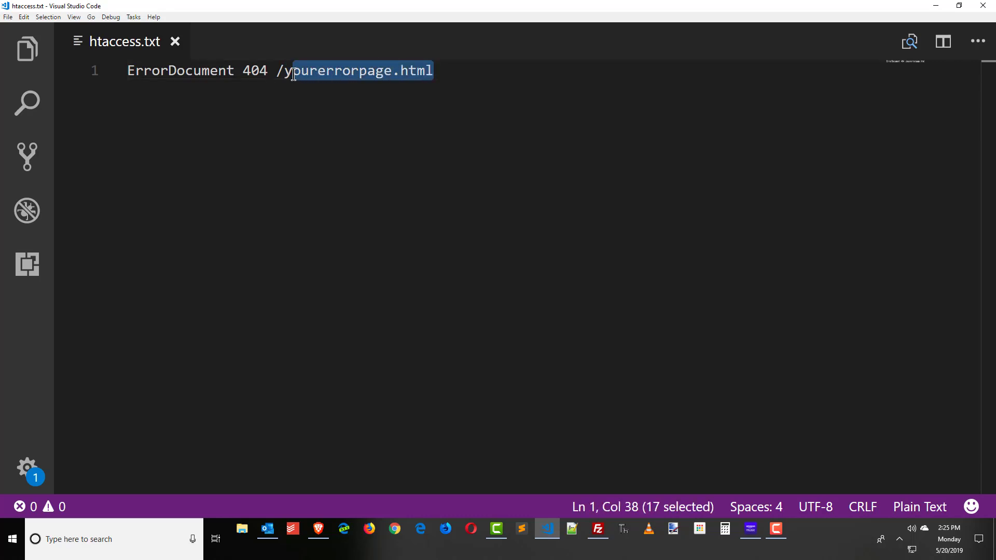
{"action": "left_click_drag", "start_coordinate": [286, 73], "coordinate": [450, 73]}
{"action": "left_click", "coordinate": [292, 76]}
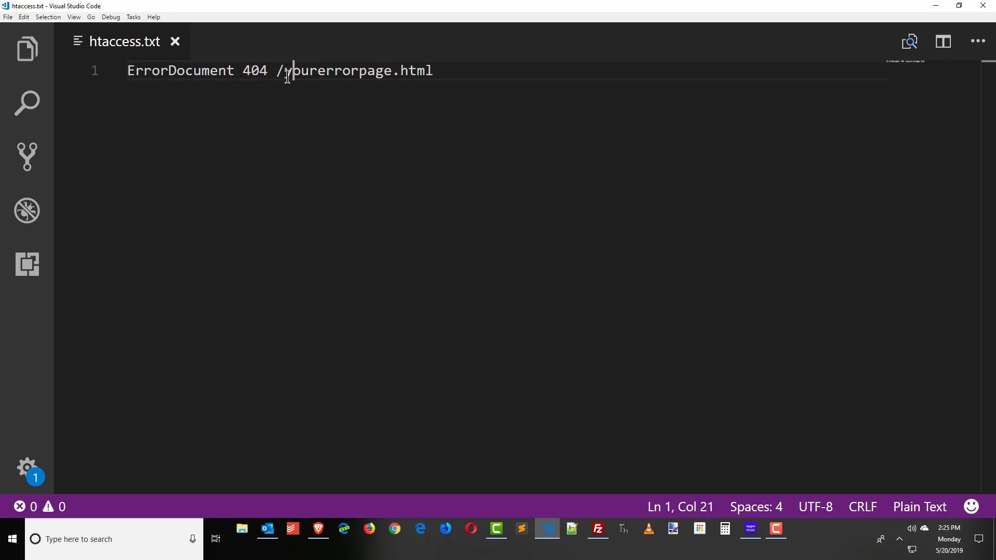
Change the line to ErrorDocument 404 /404error/error404.html and close htaccess.txt.
{"action": "left_click", "coordinate": [285, 74]}
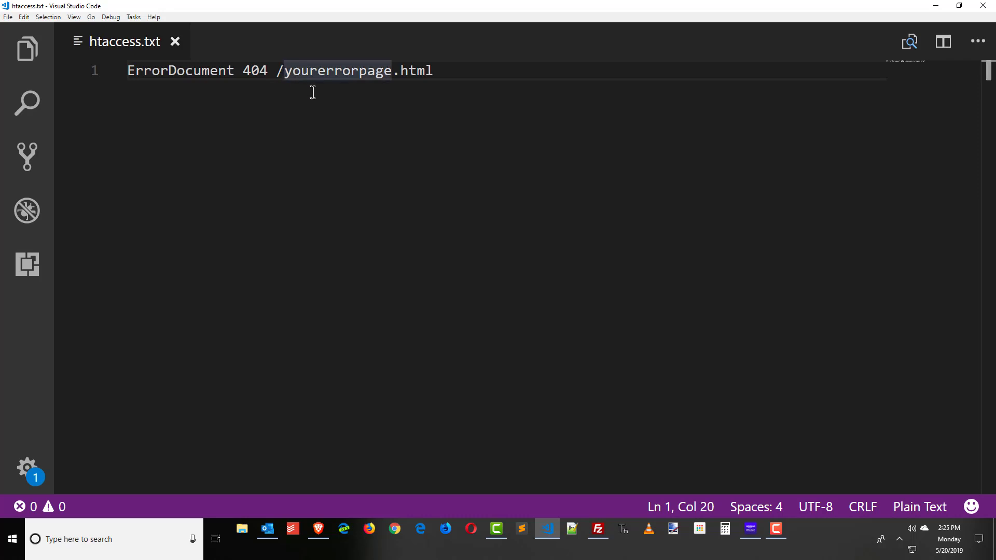
{"action": "type", "text": "404error"}
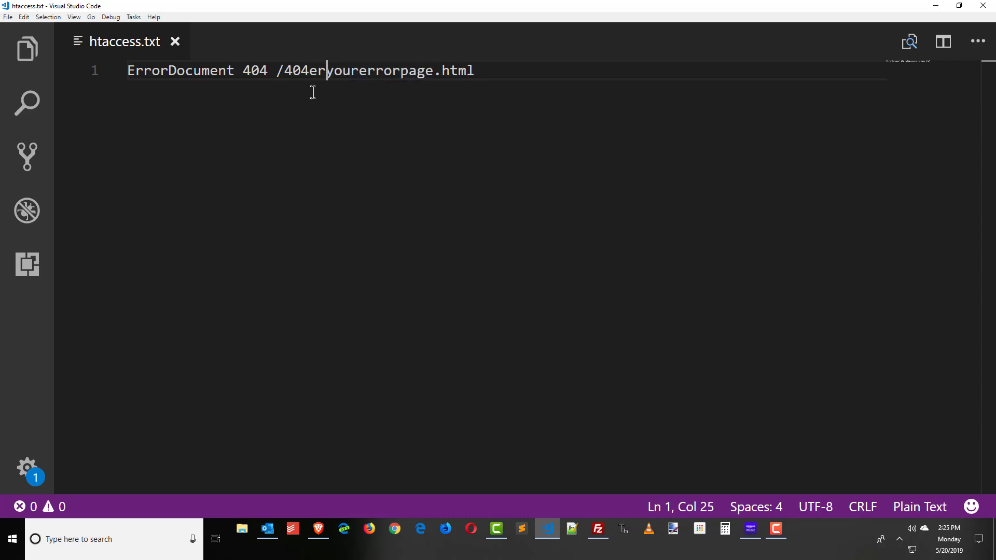
{"action": "type", "text": "/"}
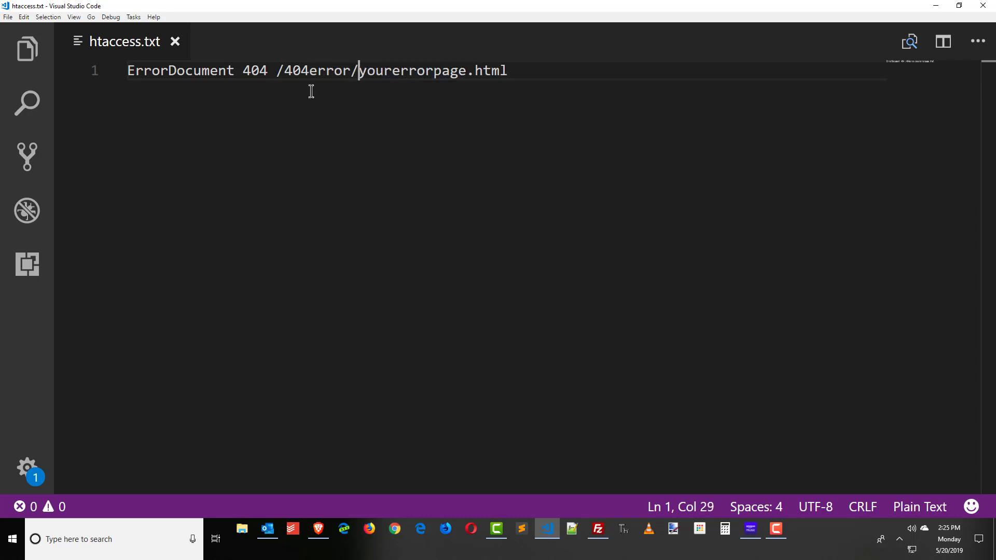
{"action": "left_click_drag", "start_coordinate": [277, 70], "coordinate": [359, 70]}
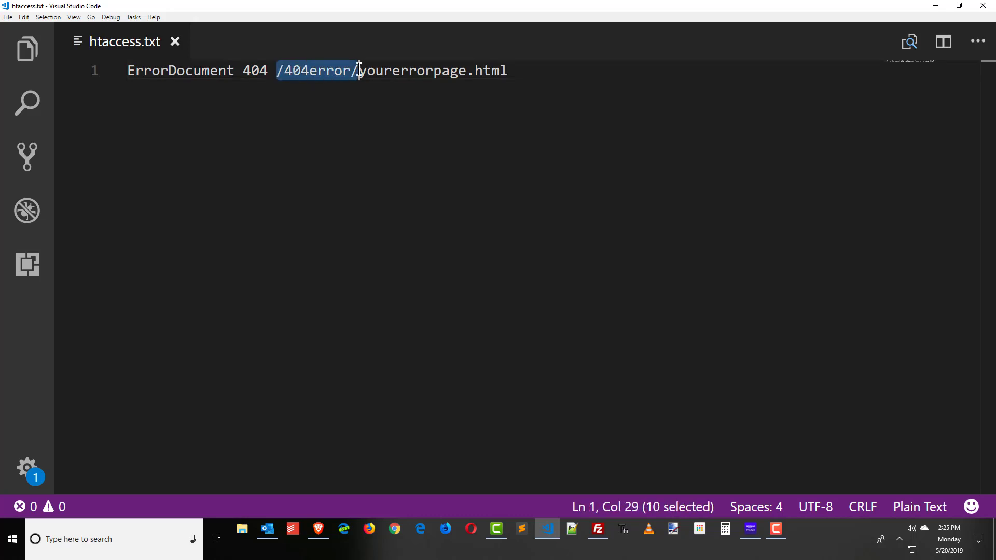
{"action": "left_click", "coordinate": [318, 73]}
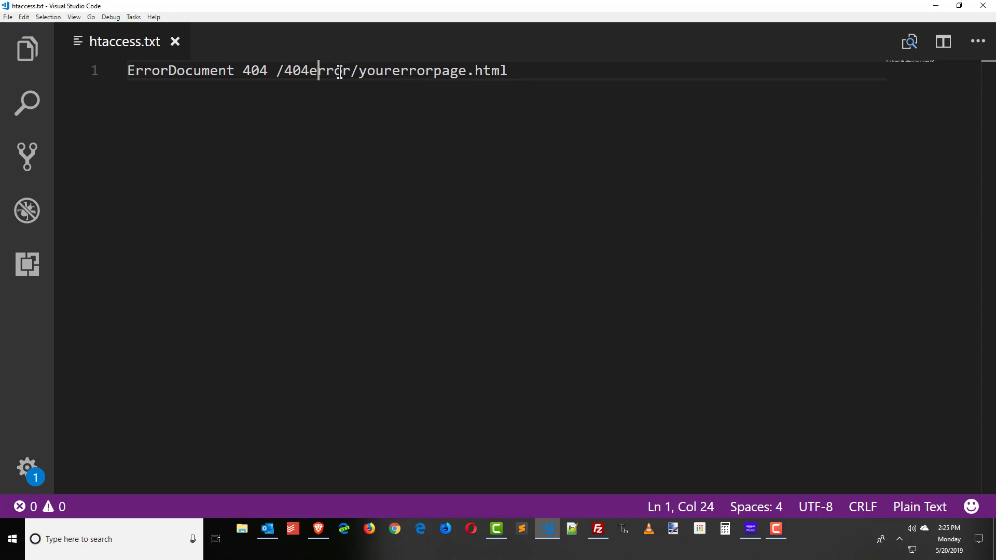
{"action": "left_click_drag", "start_coordinate": [358, 71], "coordinate": [468, 72]}
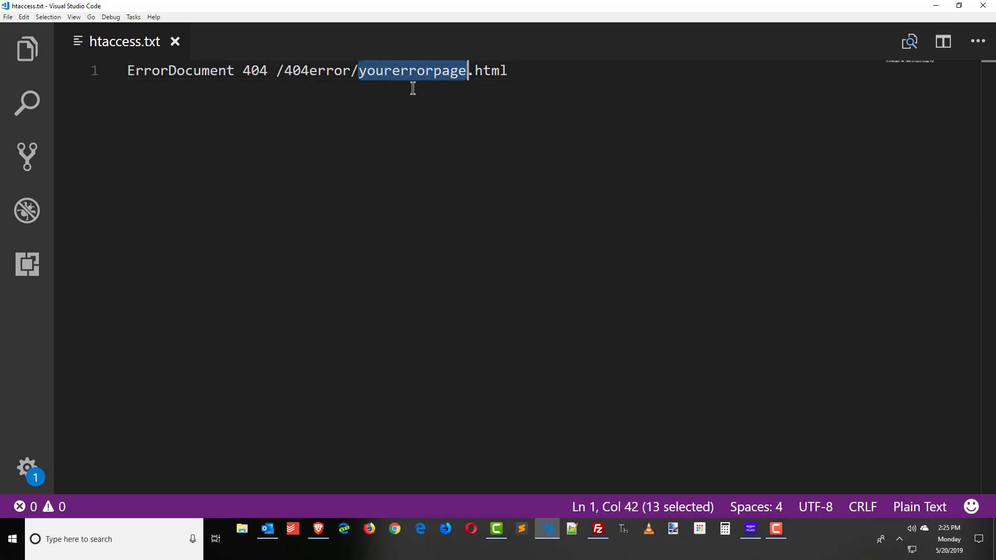
{"action": "type", "text": "error404"}
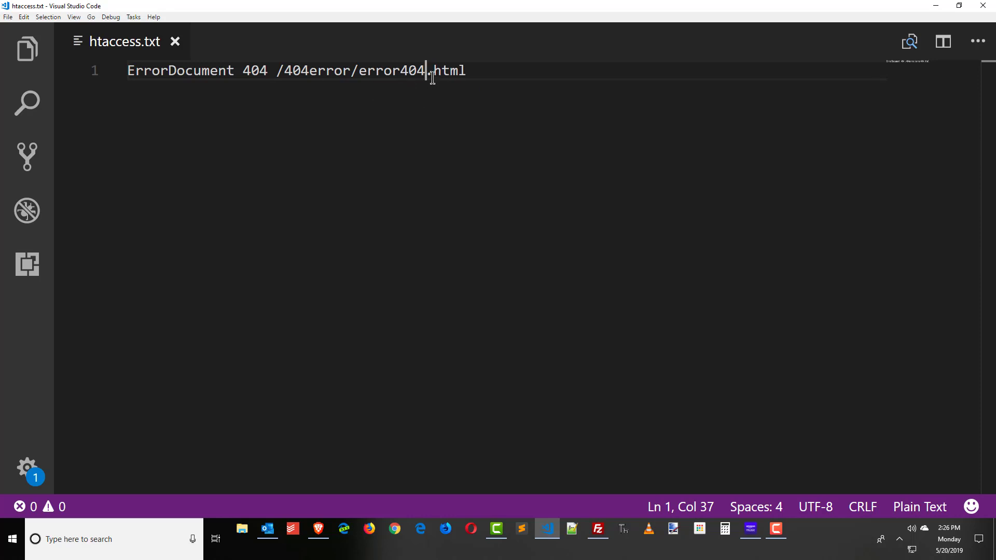
{"action": "left_click", "coordinate": [479, 73]}
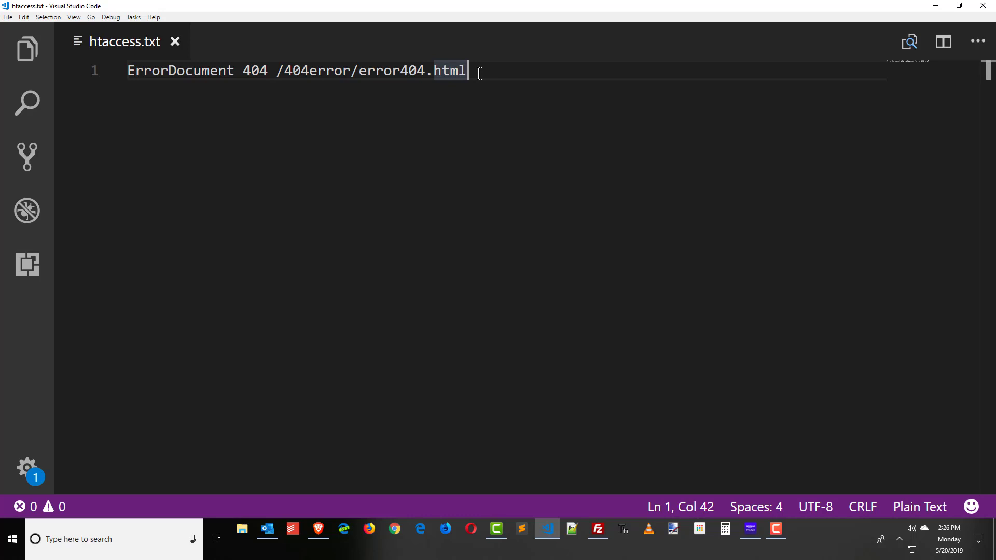
{"action": "left_click", "coordinate": [175, 41]}
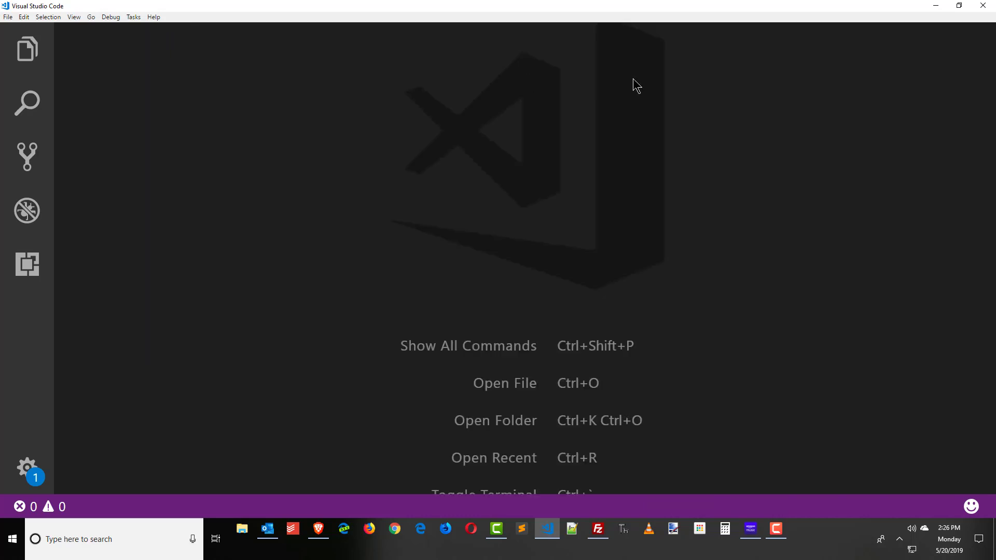
Close VS Code, refresh the Desktop listing and upload the 41-byte htaccess.txt into /public_html/404error.
{"action": "left_click", "coordinate": [983, 6]}
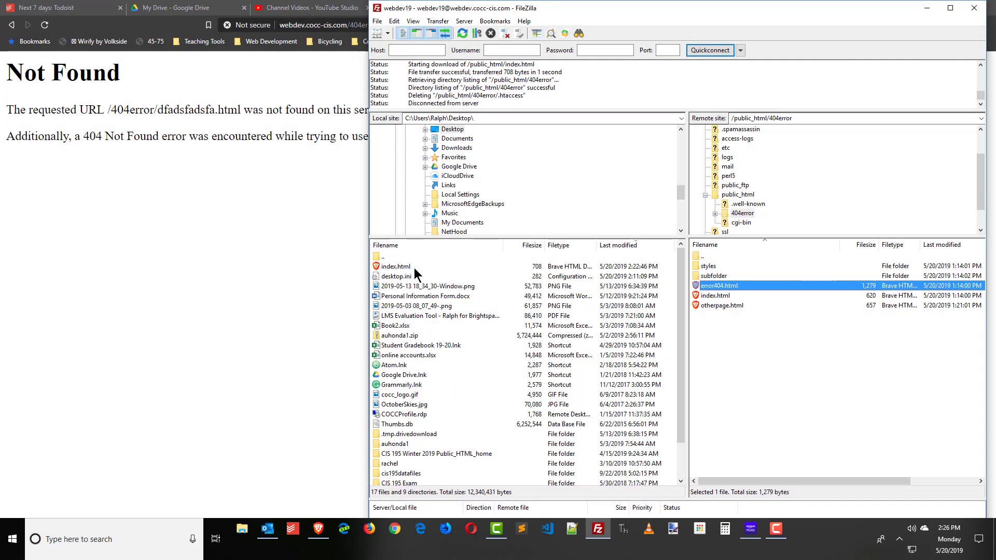
{"action": "left_click", "coordinate": [461, 34]}
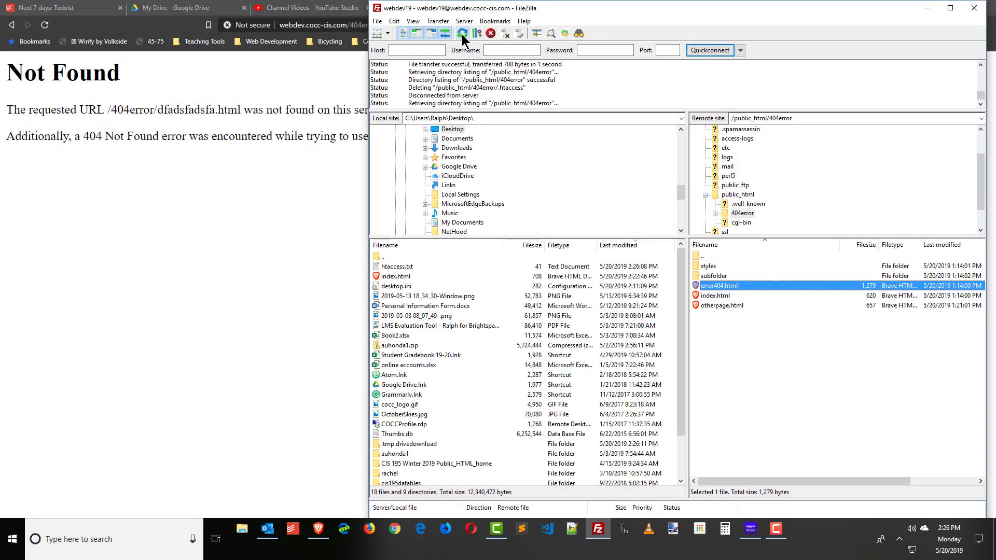
{"action": "left_click", "coordinate": [396, 266]}
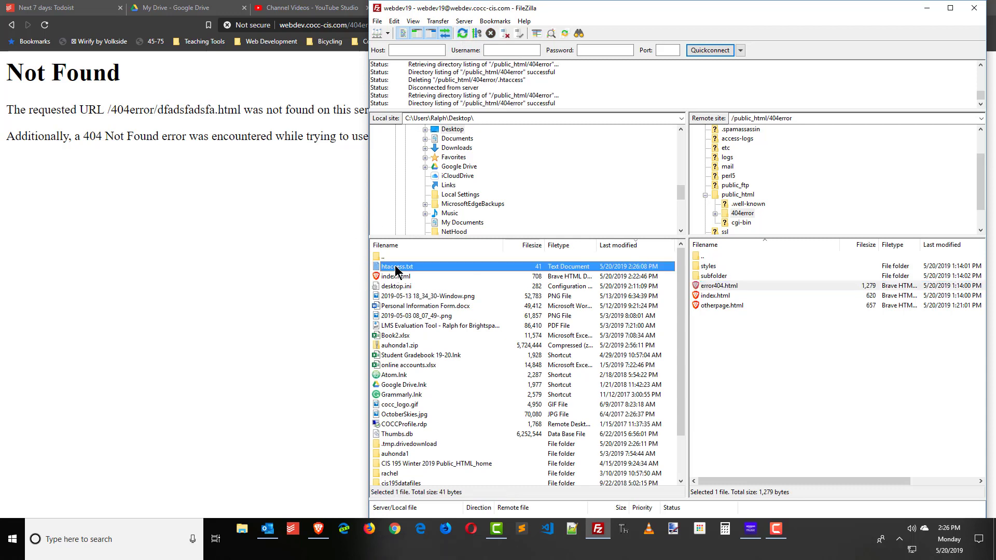
{"action": "left_click_drag", "start_coordinate": [395, 269], "coordinate": [732, 335]}
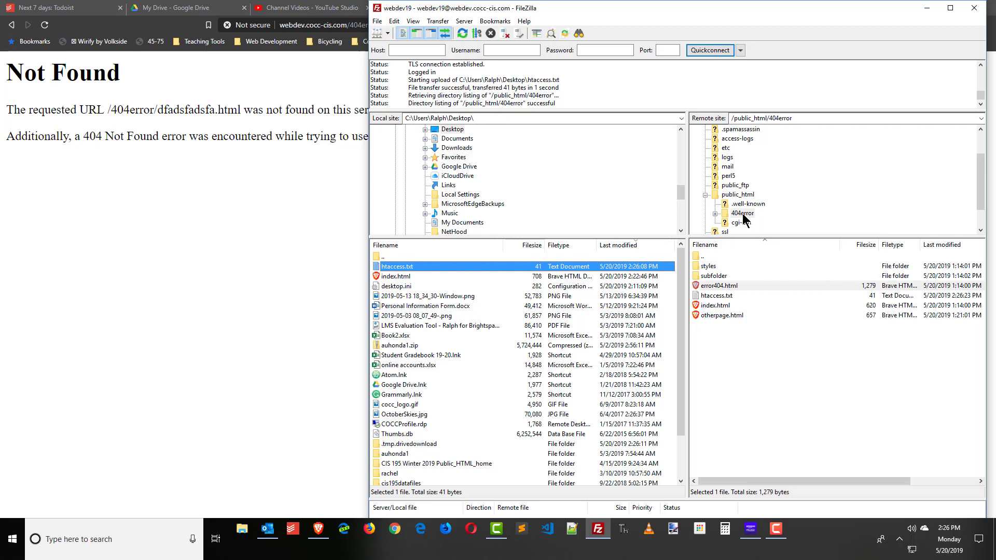
{"action": "left_click", "coordinate": [716, 298]}
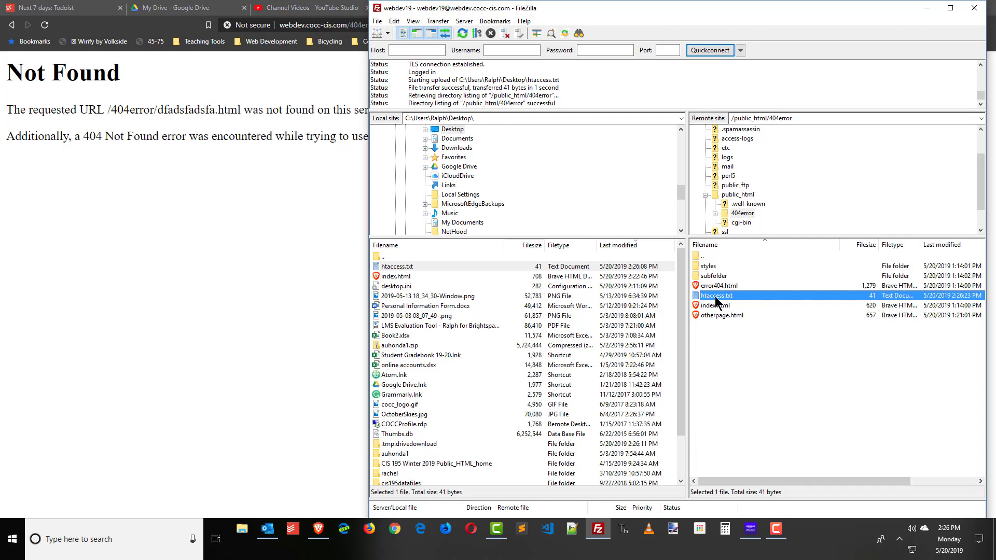
Rename the server's htaccess.txt in /public_html/404error to .htaccess.
{"action": "right_click", "coordinate": [717, 300]}
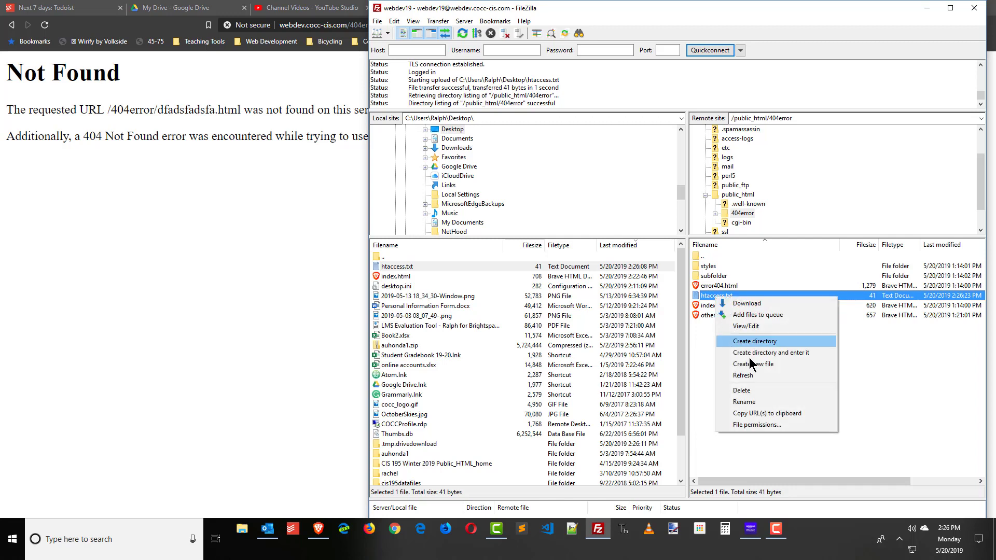
{"action": "left_click", "coordinate": [759, 402]}
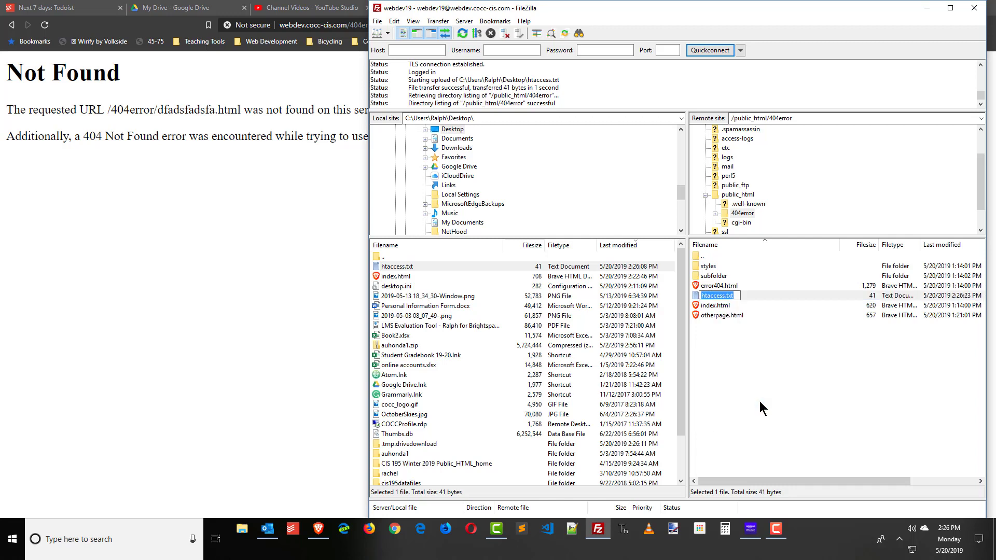
{"action": "type", "text": ".htaccess"}
{"action": "key", "text": "Return"}
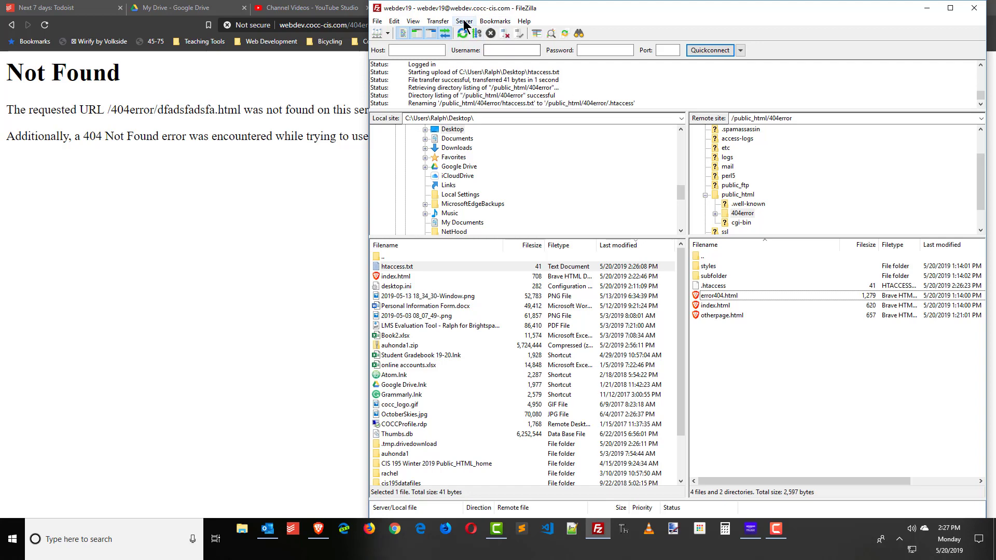
{"action": "left_click", "coordinate": [413, 22]}
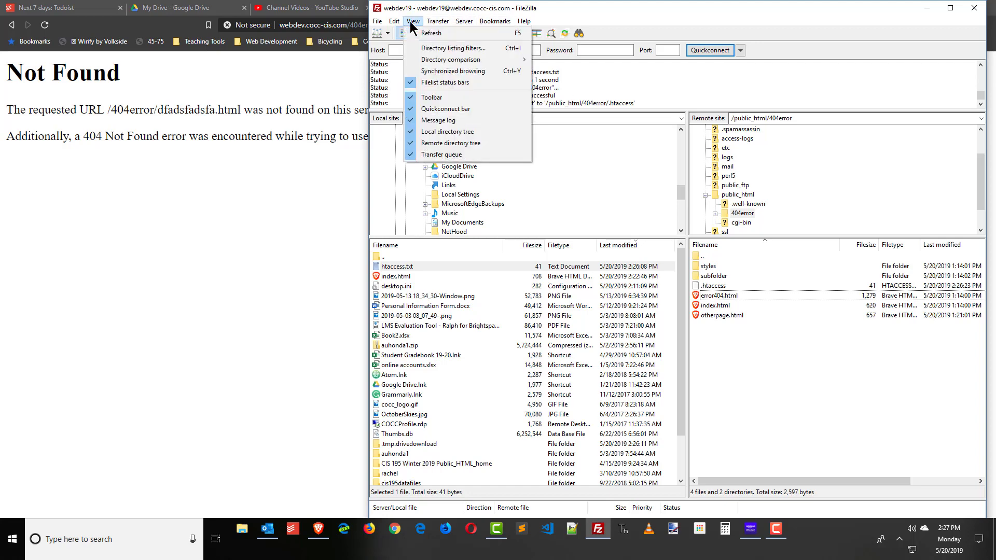
View the File lists page of FileZilla's Settings and cancel without changes.
{"action": "mouse_move", "coordinate": [400, 23]}
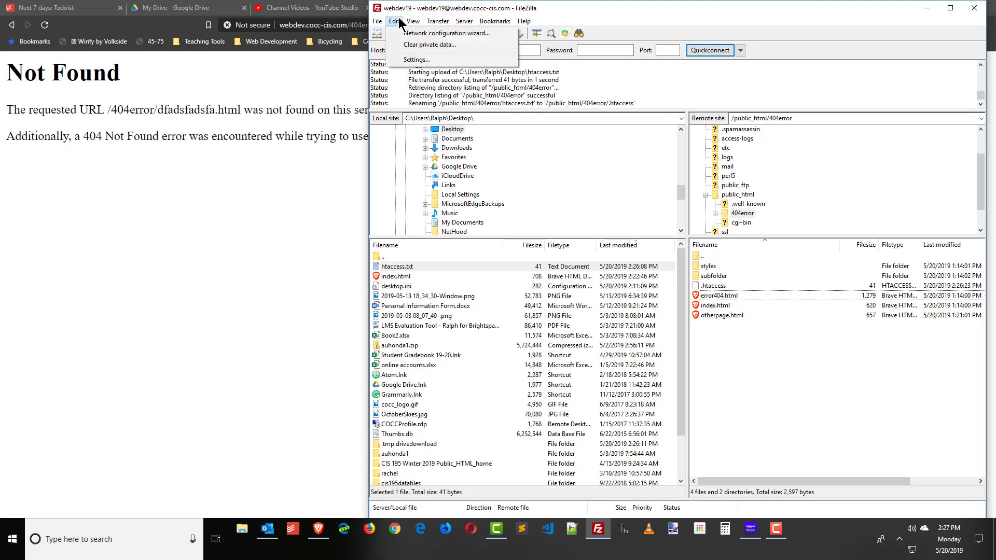
{"action": "left_click", "coordinate": [418, 60]}
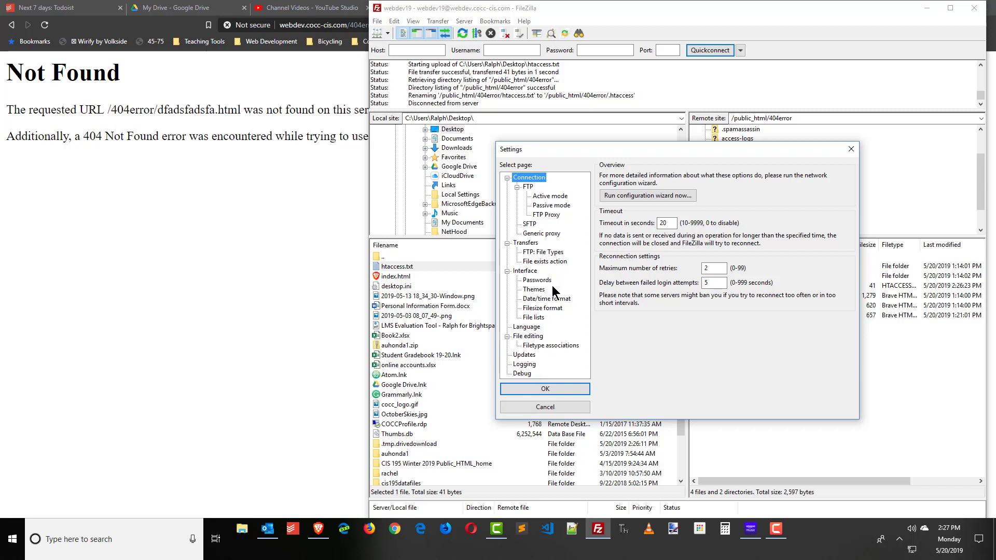
{"action": "left_click", "coordinate": [534, 318]}
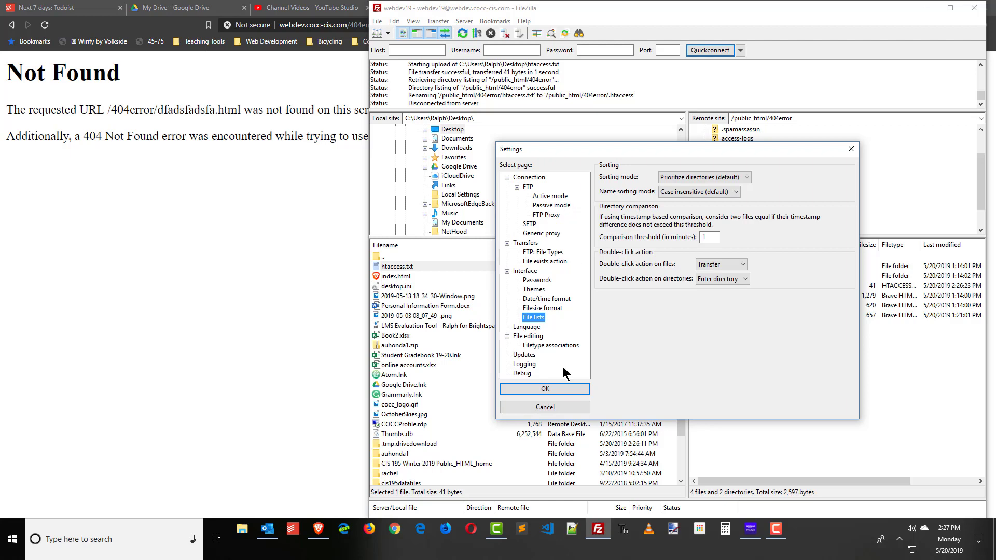
{"action": "left_click", "coordinate": [565, 408]}
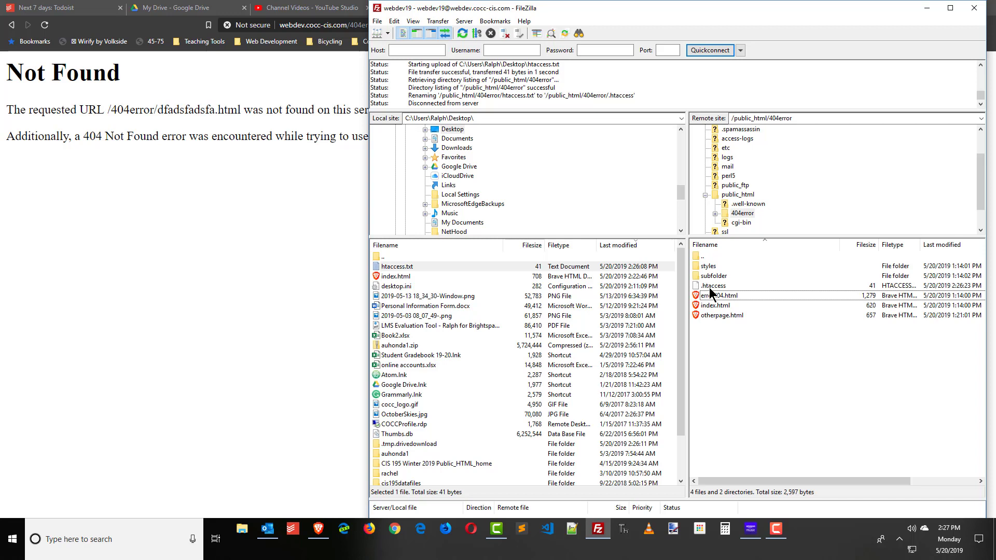
Compare the local htaccess.txt with the server's .htaccess, then switch to Brave's Not Found page.
{"action": "left_click", "coordinate": [395, 267]}
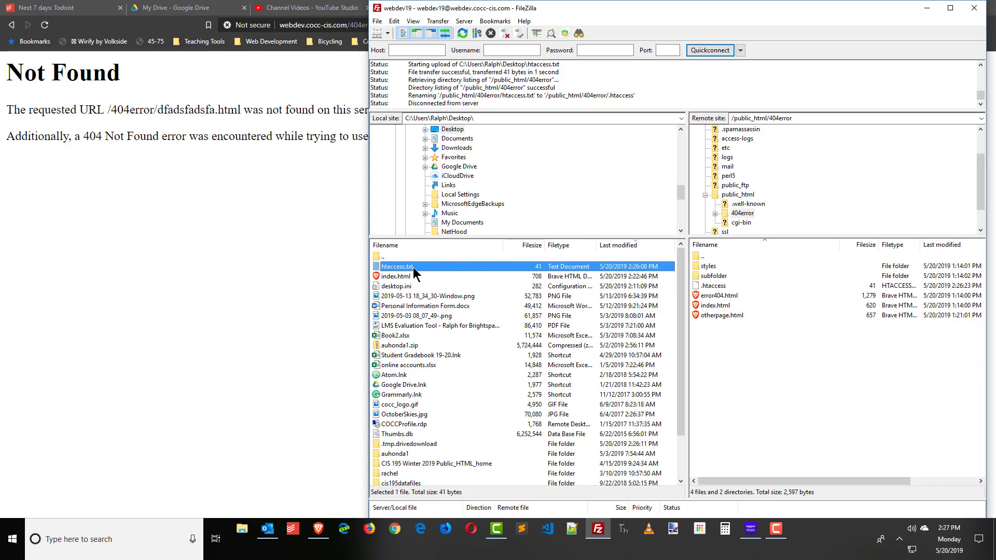
{"action": "left_click", "coordinate": [708, 285]}
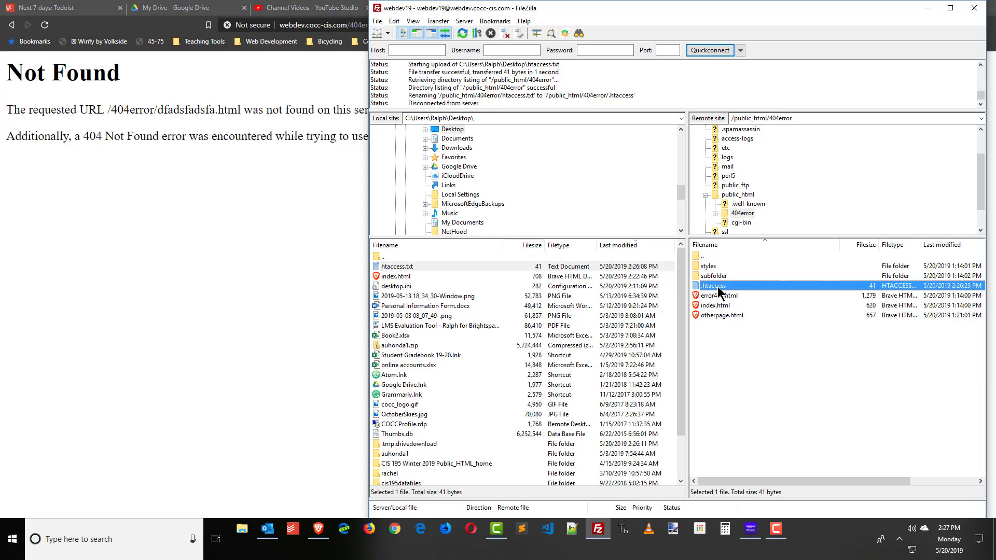
{"action": "key", "text": "alt+Tab"}
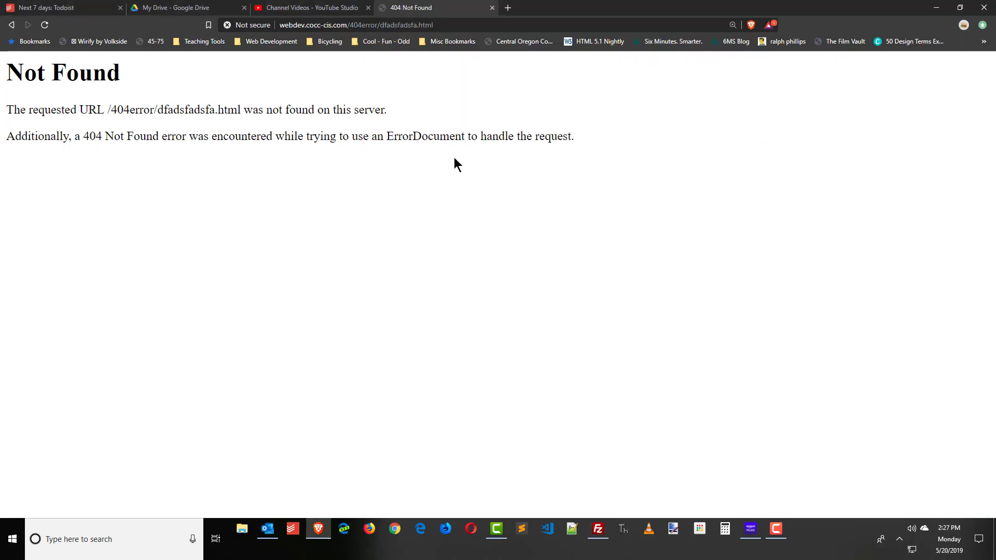
Reload the broken link and try the home, broken and other page links for the custom 404 page.
{"action": "left_click", "coordinate": [44, 25]}
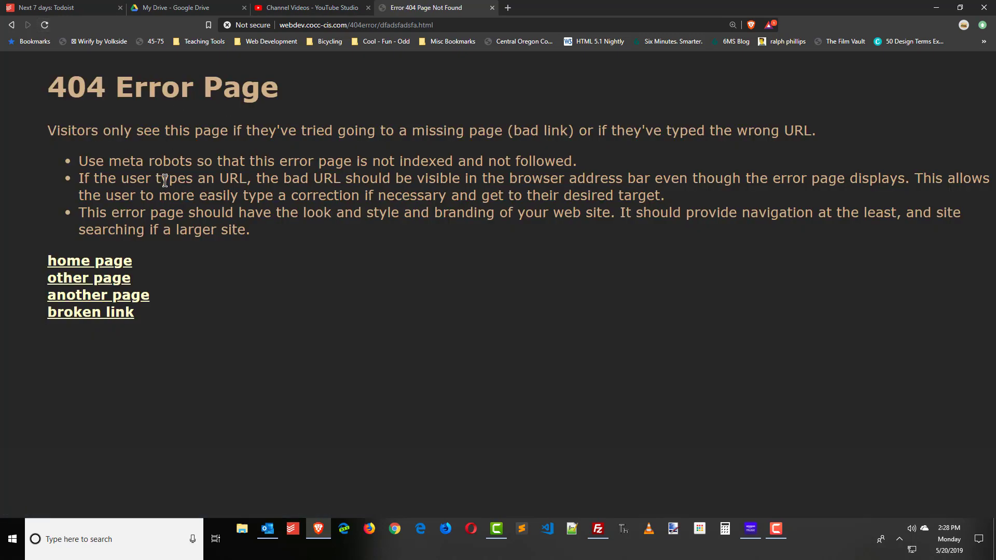
{"action": "left_click", "coordinate": [361, 26]}
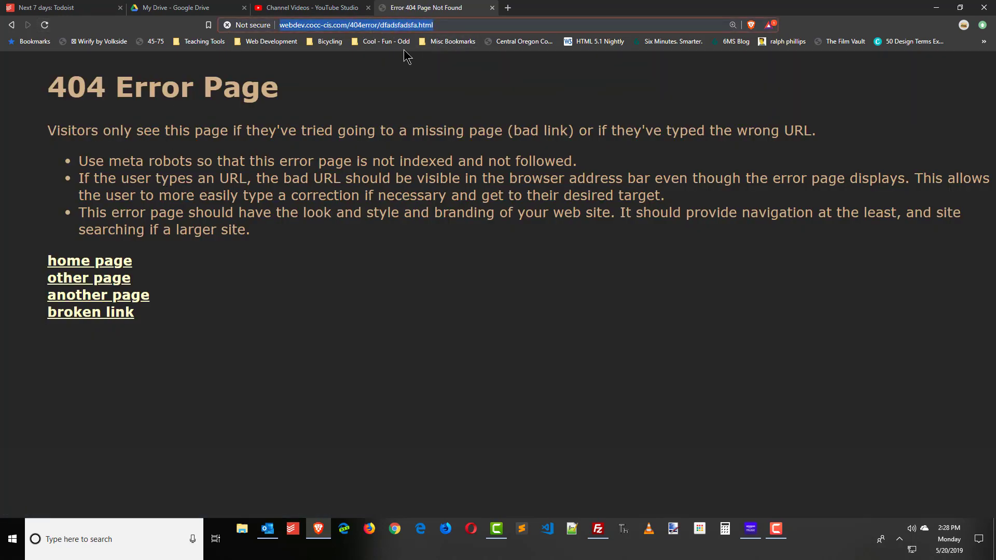
{"action": "left_click", "coordinate": [75, 266]}
{"action": "left_click", "coordinate": [93, 192]}
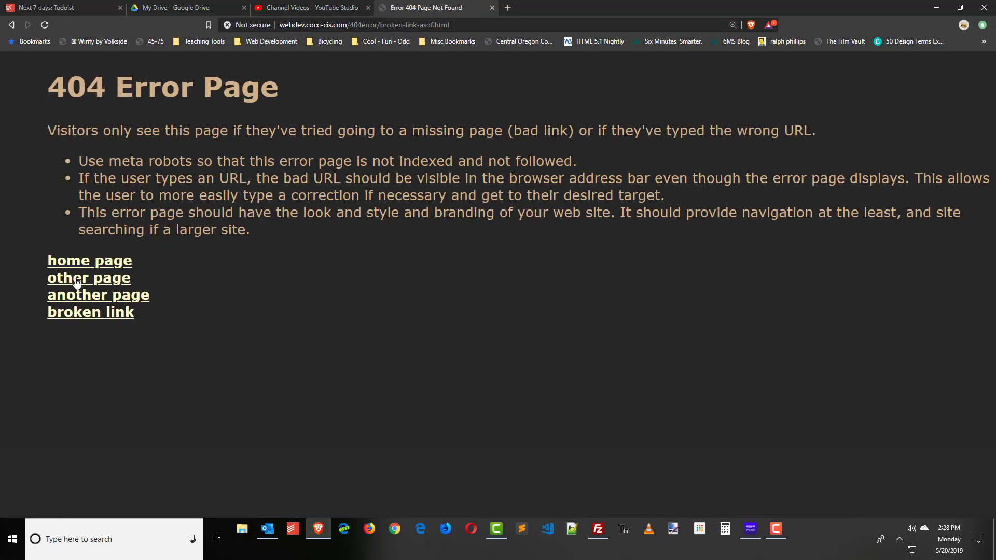
{"action": "left_click", "coordinate": [78, 279]}
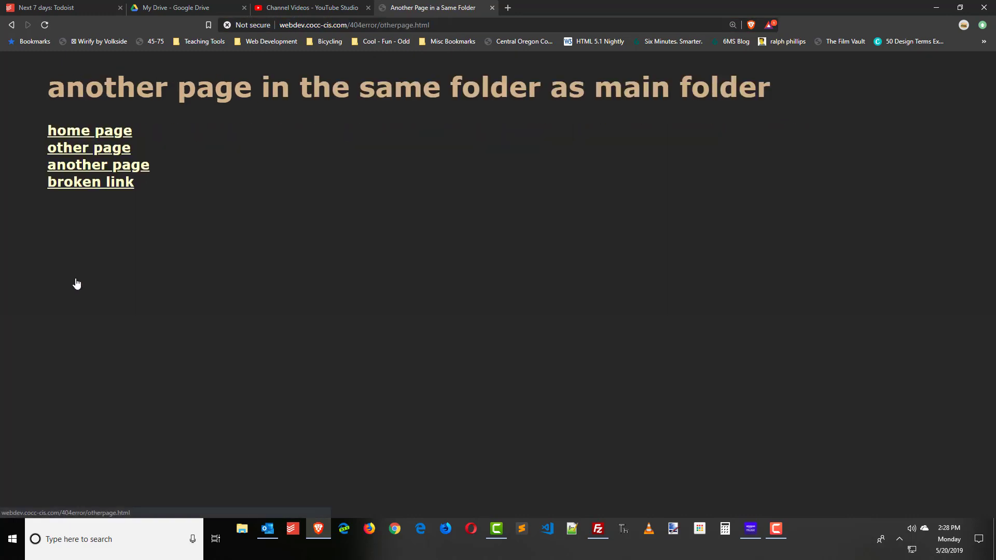
Change otherpage.html to garbage.html in the address and confirm the custom 404 Error Page appears.
{"action": "left_click", "coordinate": [441, 25]}
{"action": "left_click", "coordinate": [395, 25]}
{"action": "left_click_drag", "start_coordinate": [380, 25], "coordinate": [466, 25]}
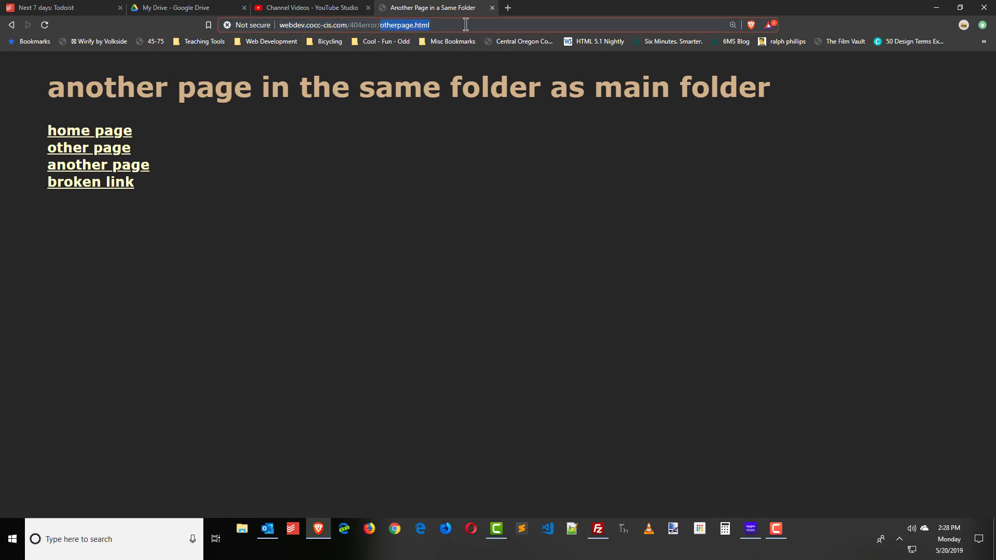
{"action": "type", "text": "garbage.html"}
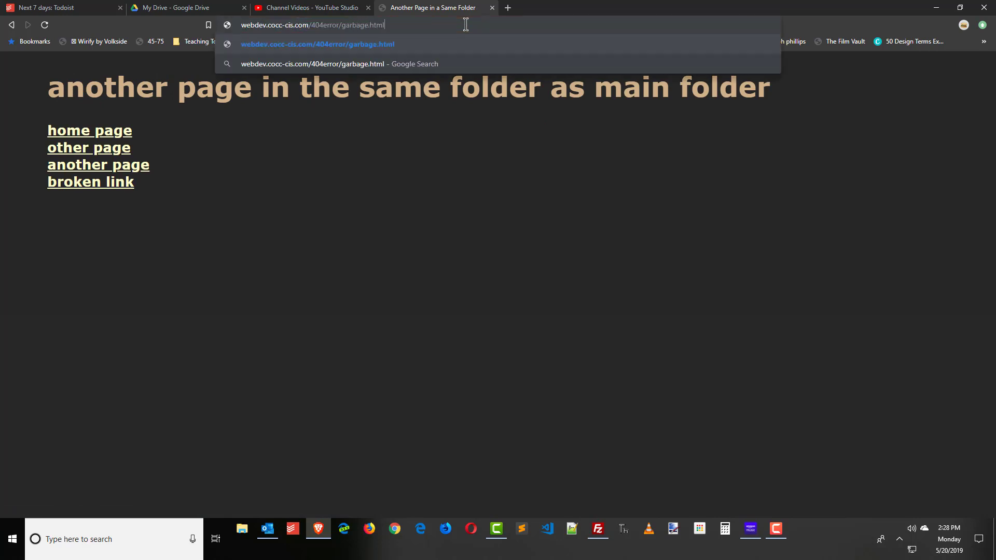
{"action": "key", "text": "Return"}
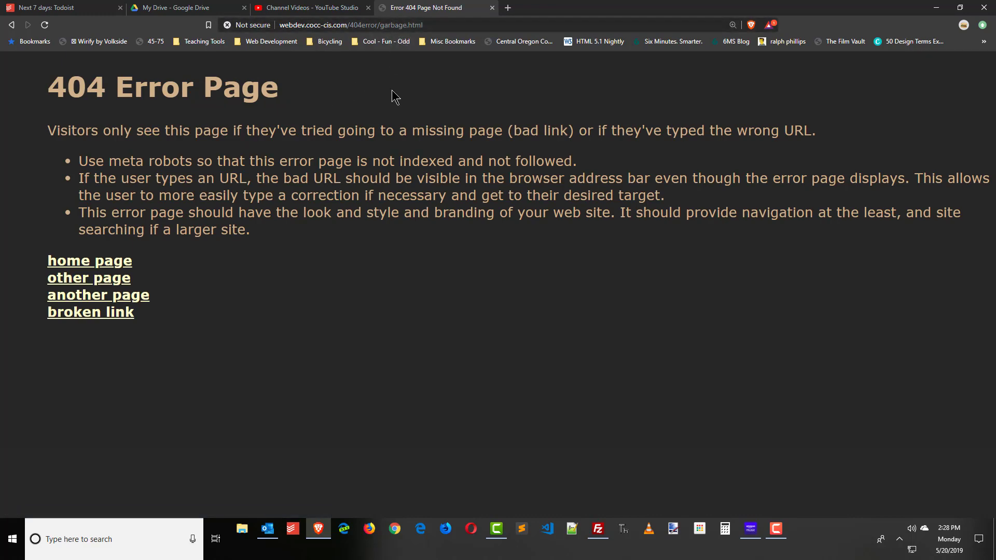
{"action": "key", "text": "alt+Tab"}
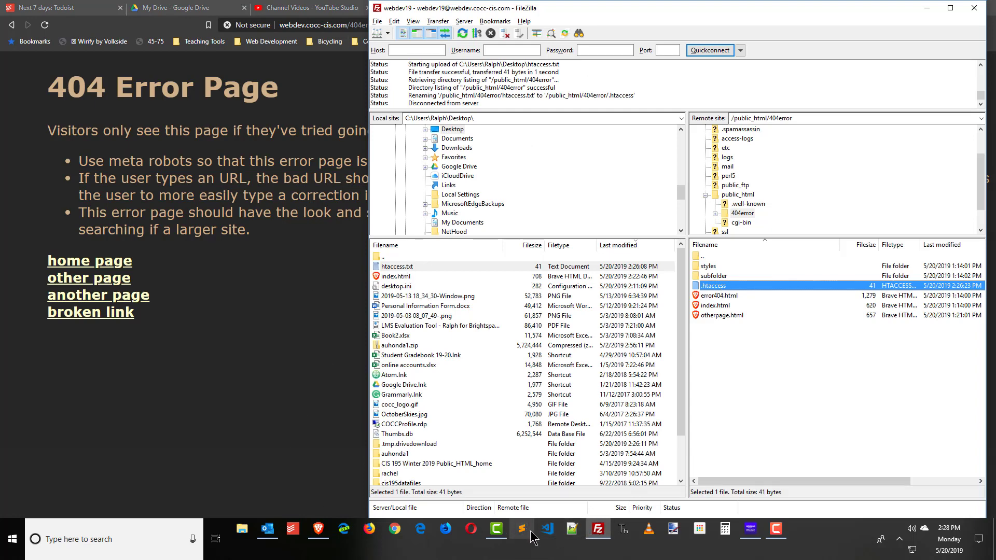
Minimize FileZilla and Brave and open the Desktop's htaccess.txt in Notepad++, dismissing the plugin prompt.
{"action": "left_click", "coordinate": [927, 9]}
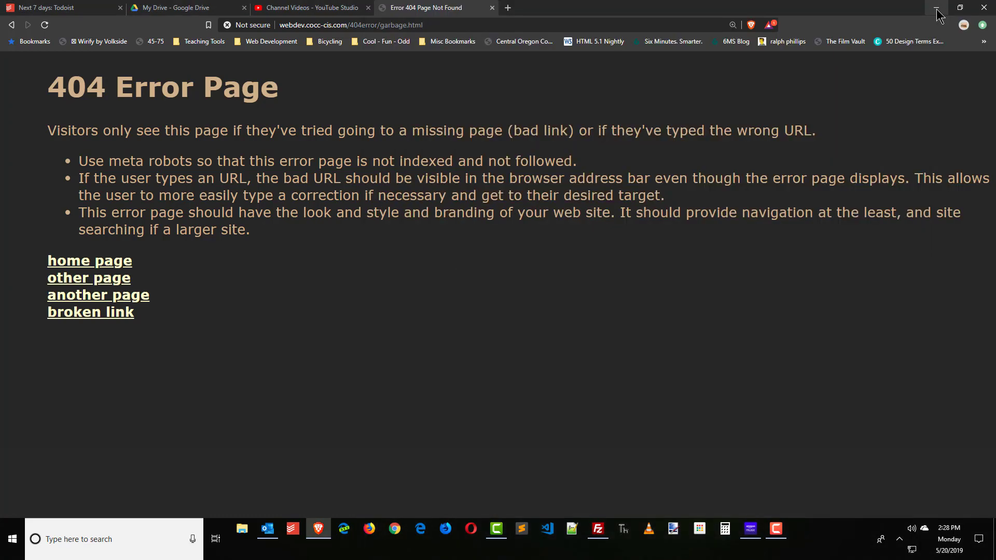
{"action": "left_click", "coordinate": [937, 8]}
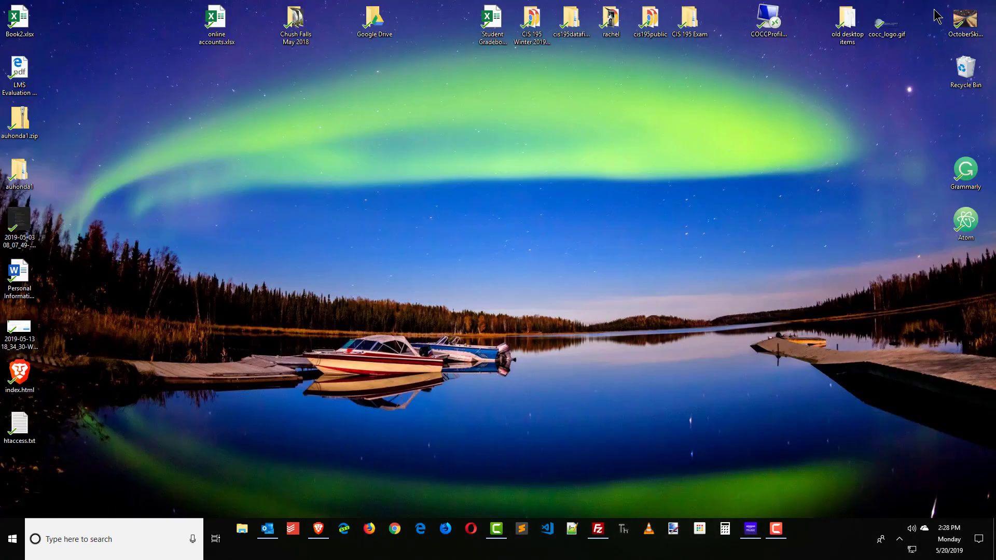
{"action": "right_click", "coordinate": [28, 431]}
{"action": "left_click", "coordinate": [74, 246]}
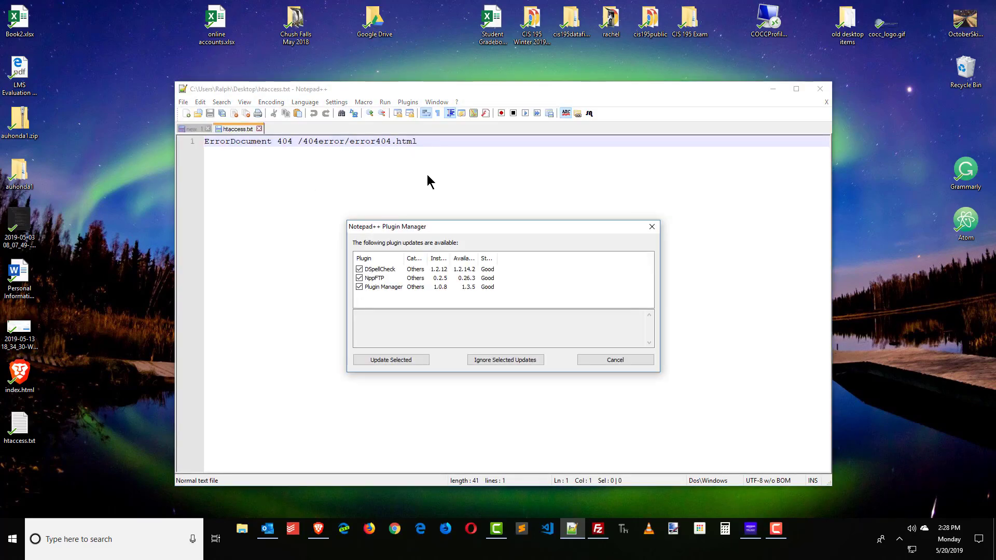
{"action": "left_click", "coordinate": [641, 361]}
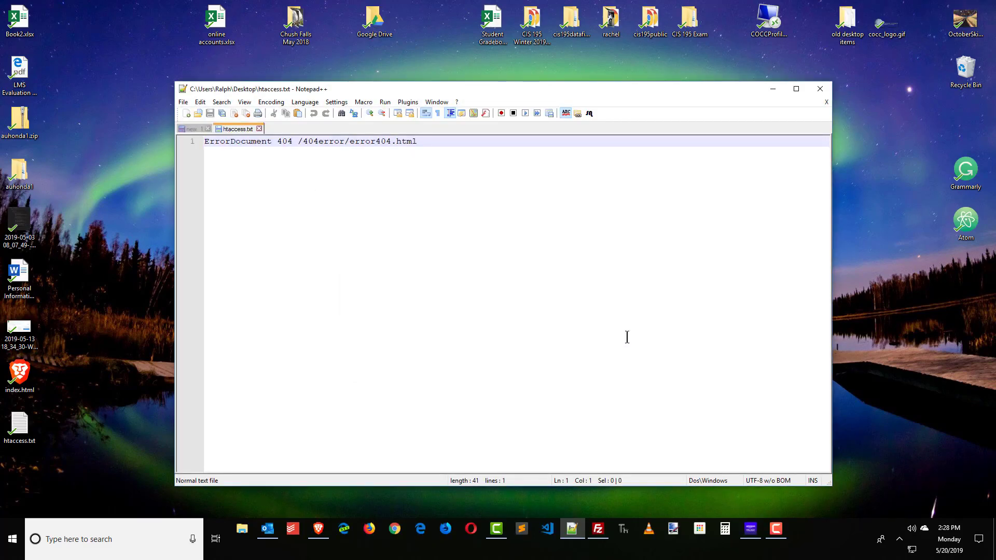
Highlight the ErrorDocument 404 /404error/error404.html line and parts of its path, then close Notepad++.
{"action": "scroll", "coordinate": [628, 337], "scroll_direction": "up", "scroll_amount": 2}
{"action": "scroll", "coordinate": [587, 340], "scroll_direction": "up", "scroll_amount": 2}
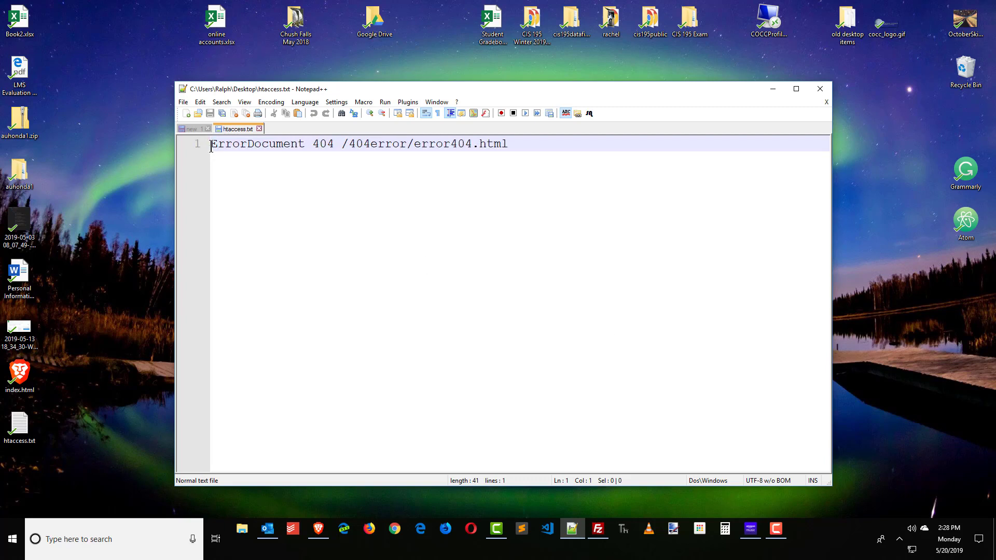
{"action": "left_click_drag", "start_coordinate": [215, 145], "coordinate": [555, 144]}
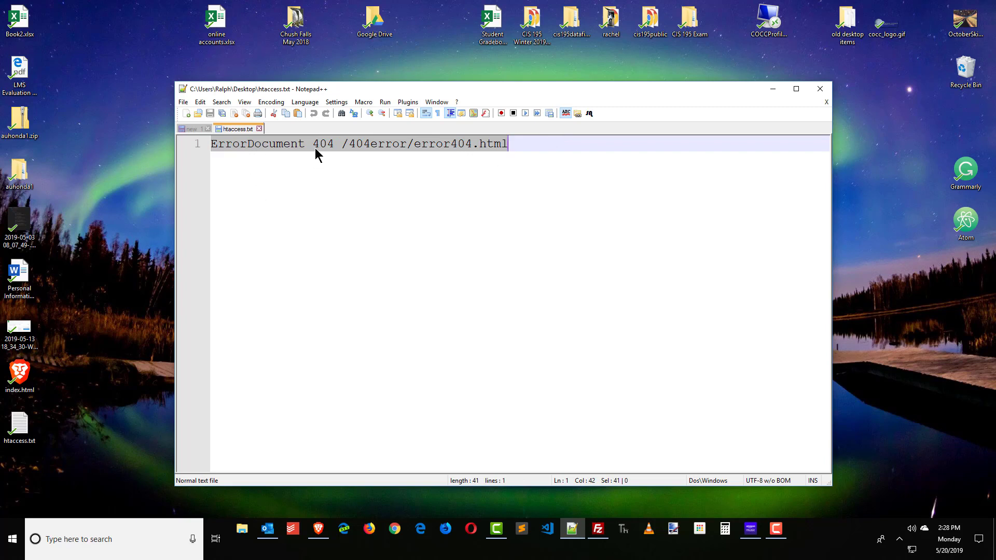
{"action": "left_click_drag", "start_coordinate": [344, 155], "coordinate": [529, 143]}
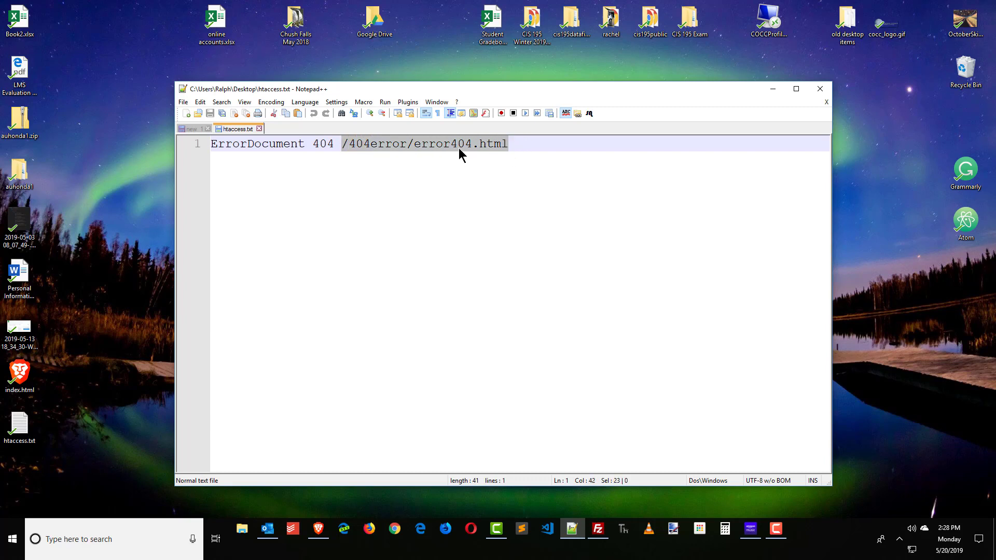
{"action": "left_click", "coordinate": [354, 146]}
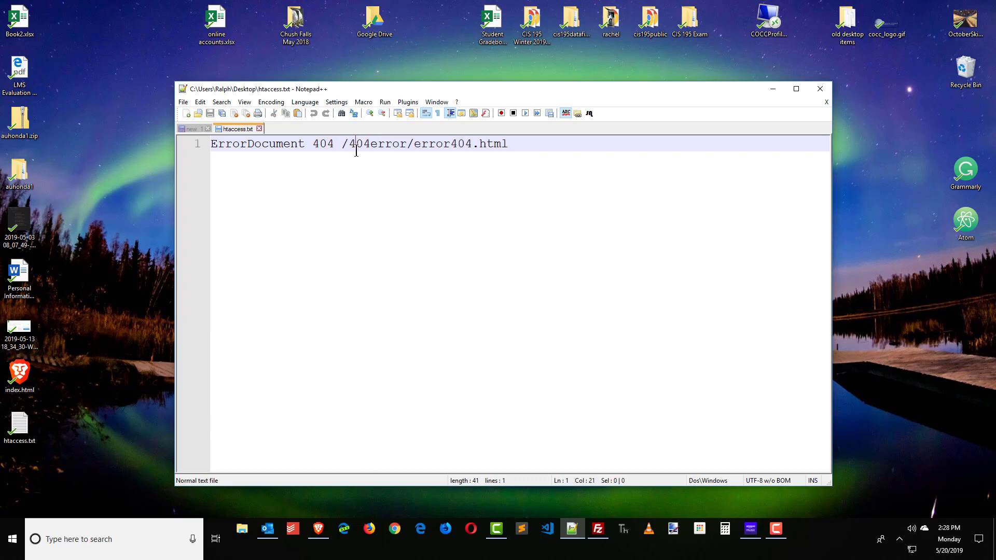
{"action": "left_click_drag", "start_coordinate": [349, 147], "coordinate": [414, 146]}
{"action": "left_click_drag", "start_coordinate": [341, 147], "coordinate": [347, 144]}
{"action": "left_click", "coordinate": [820, 89]}
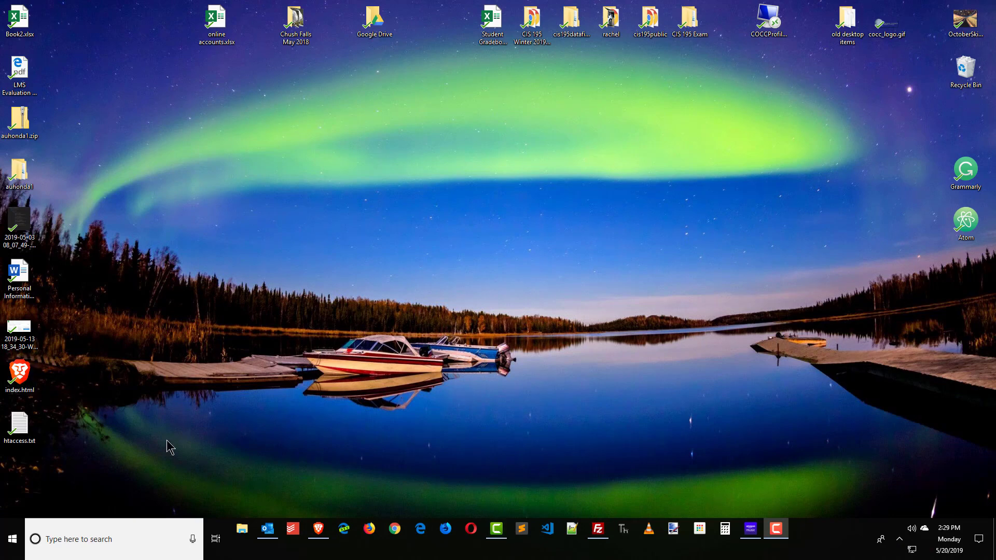
Download the 1,311-byte error404.html from /public_html/404error to the Desktop and edit it in Notepad++.
{"action": "left_click", "coordinate": [598, 529]}
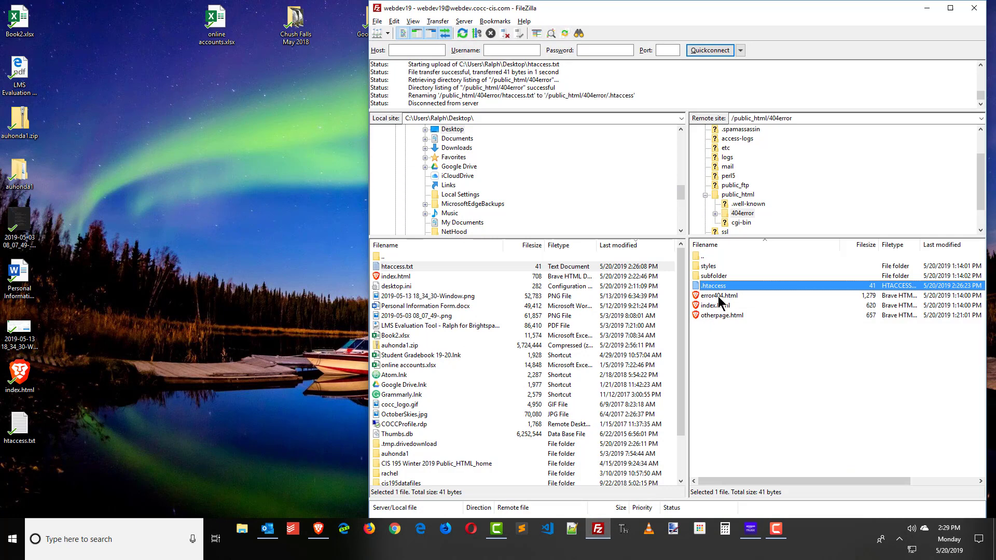
{"action": "left_click", "coordinate": [721, 297]}
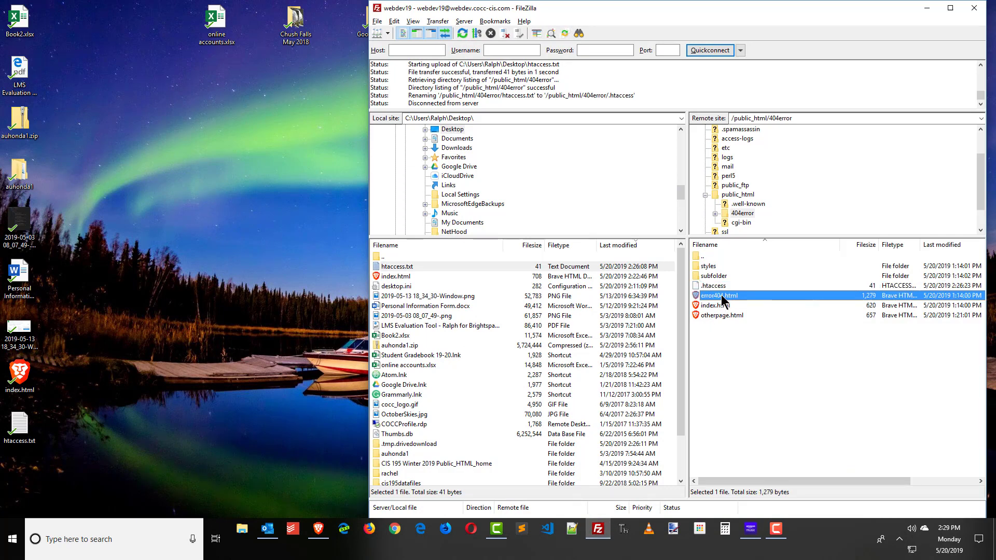
{"action": "left_click_drag", "start_coordinate": [721, 296], "coordinate": [52, 469]}
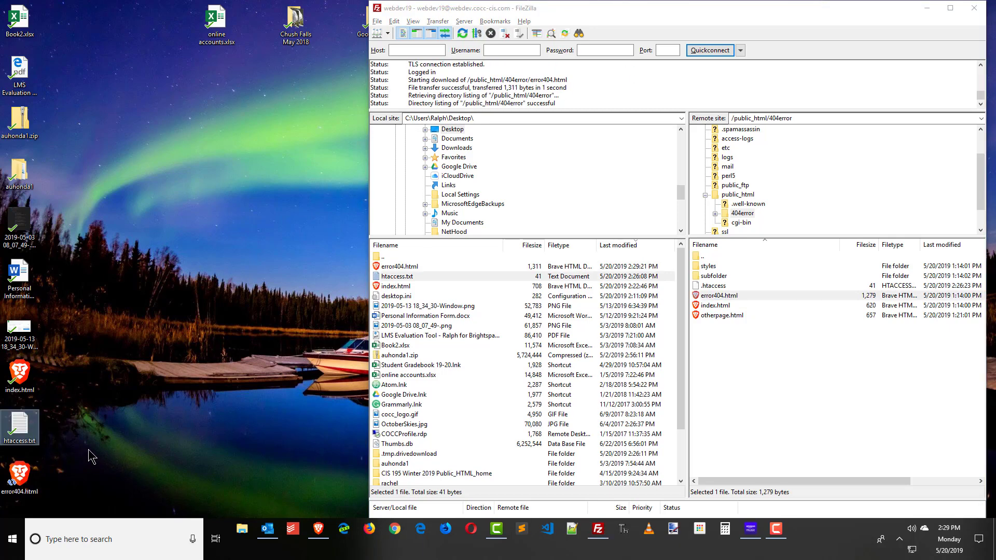
{"action": "left_click", "coordinate": [30, 477]}
{"action": "right_click", "coordinate": [30, 477]}
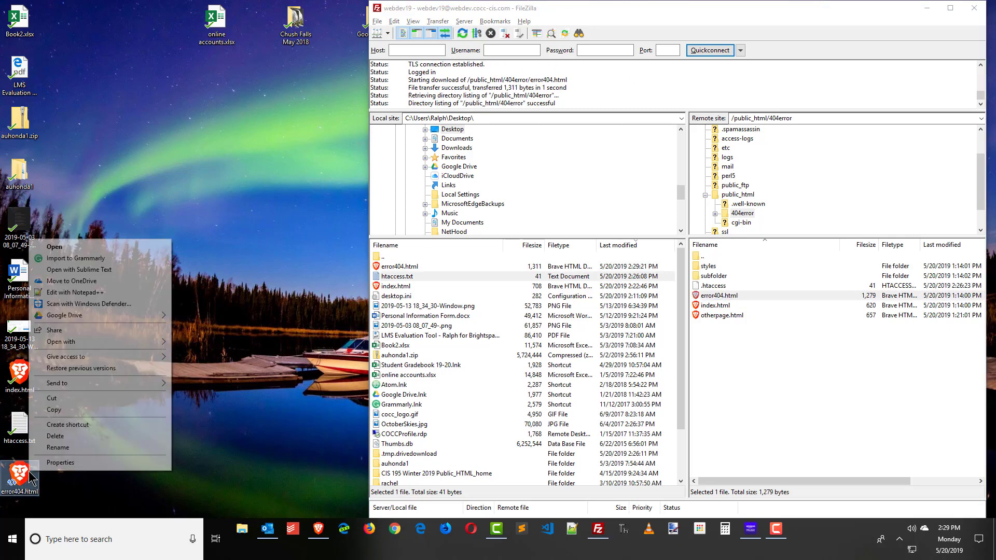
{"action": "left_click", "coordinate": [85, 292]}
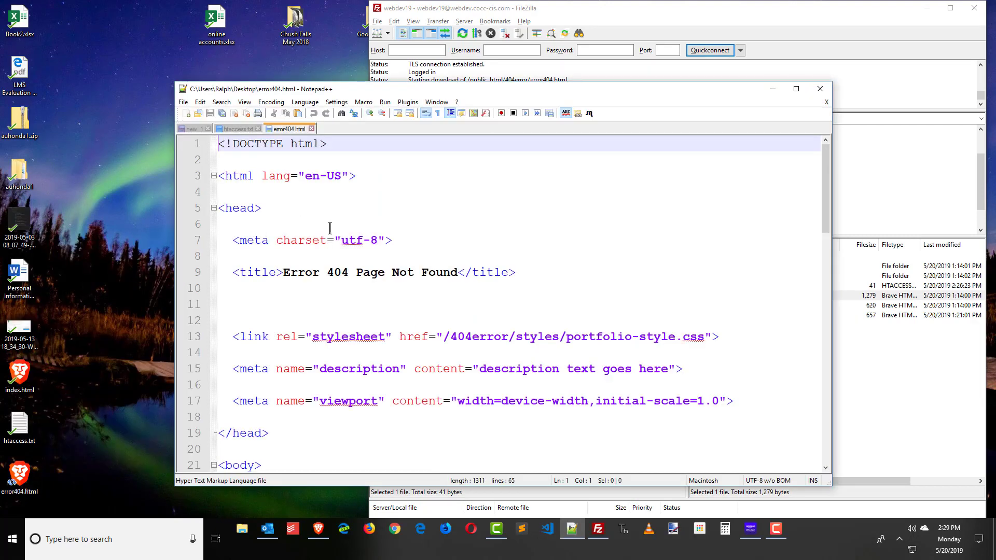
Highlight the /404error/styles/portfolio-style.css href on line 13, then return to Brave's 404 page.
{"action": "scroll", "coordinate": [391, 253], "scroll_direction": "down", "scroll_amount": 2}
{"action": "left_click_drag", "start_coordinate": [445, 239], "coordinate": [713, 240]}
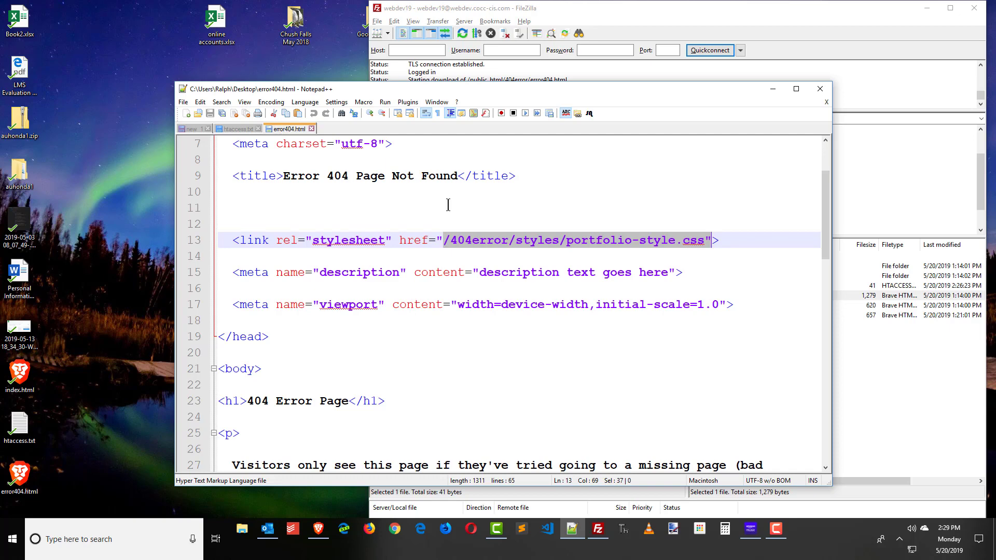
{"action": "left_click", "coordinate": [318, 534]}
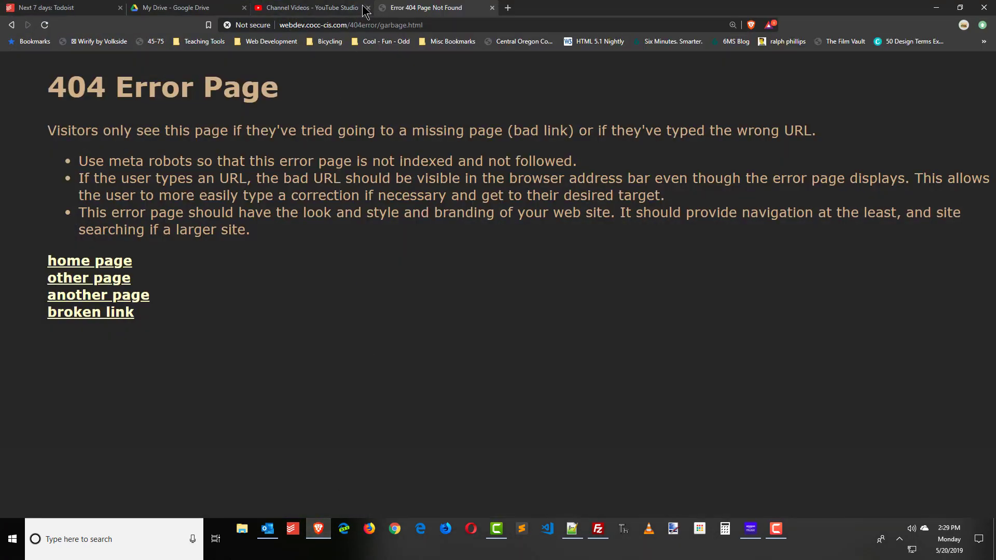
Trim the address to webdev.cocc-cis.com/404error/ and load the portfolio home page.
{"action": "left_click", "coordinate": [348, 26]}
{"action": "left_click", "coordinate": [349, 26]}
{"action": "left_click_drag", "start_coordinate": [353, 25], "coordinate": [576, 22]}
{"action": "key", "text": "BackSpace"}
{"action": "key", "text": "BackSpace"}
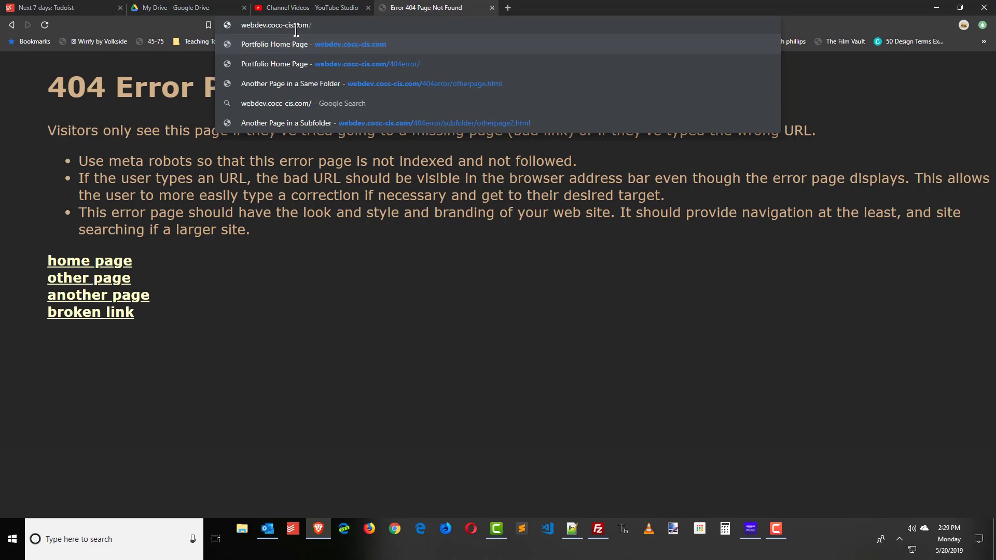
{"action": "key", "text": "Return"}
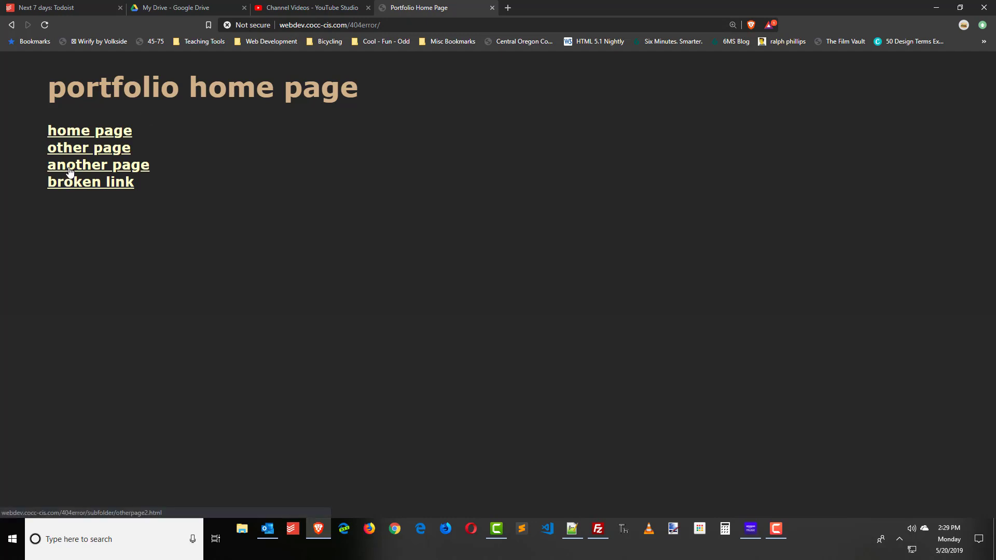
Show htaccess.txt's ErrorDocument 404 line in Notepad++ and clear the selection.
{"action": "left_click", "coordinate": [573, 529]}
{"action": "left_click", "coordinate": [230, 129]}
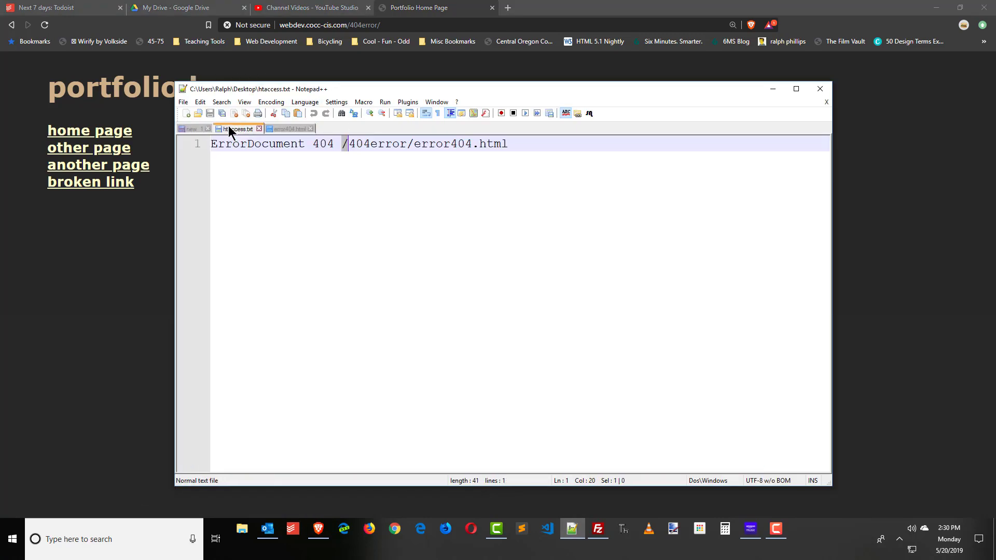
{"action": "left_click", "coordinate": [530, 151]}
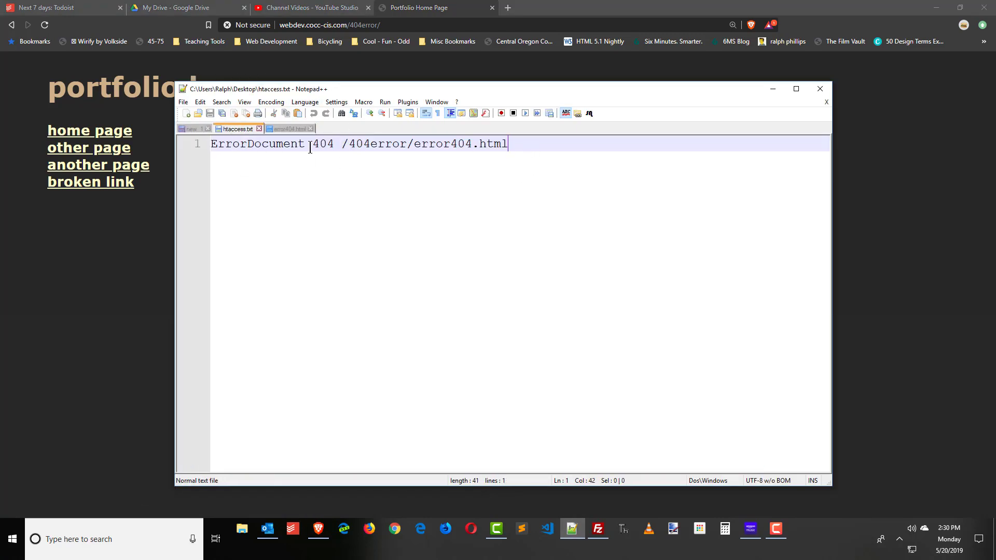